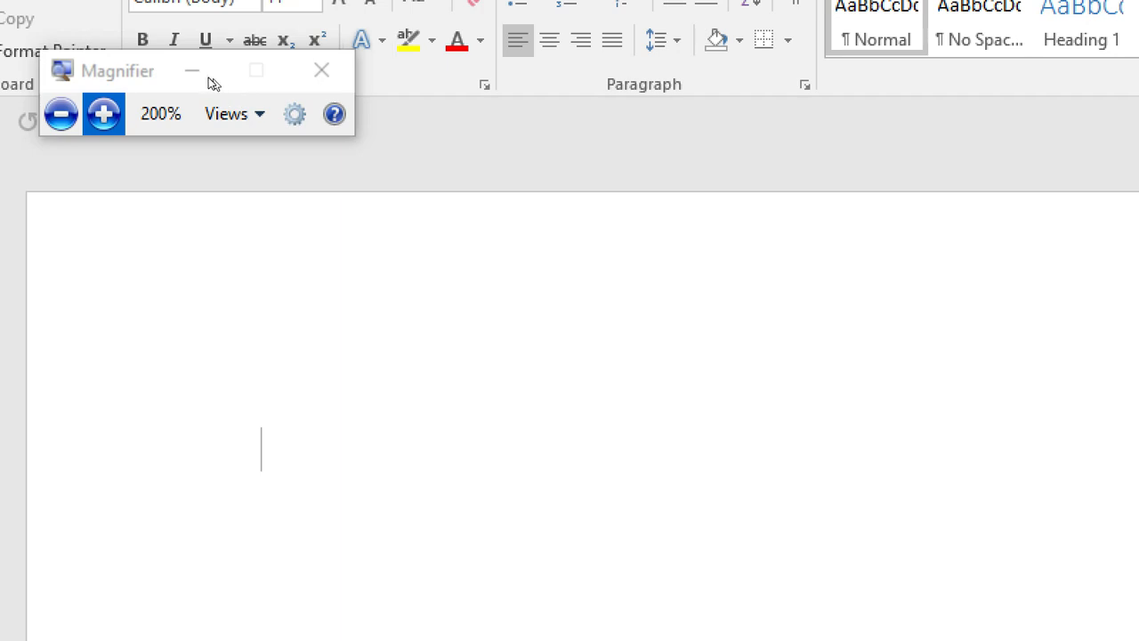
Step: Minimize the Magnifier window and zoom the screen back out to its normal, unmagnified size
{"action": "left_click", "coordinate": [198, 71]}
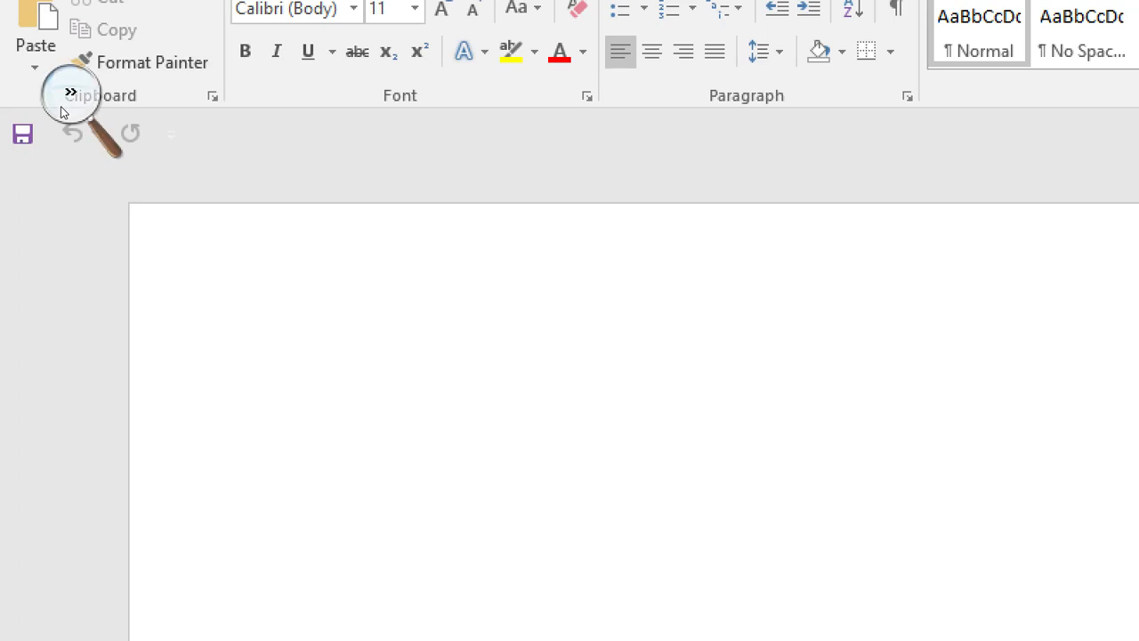
{"action": "key", "text": "super+minus"}
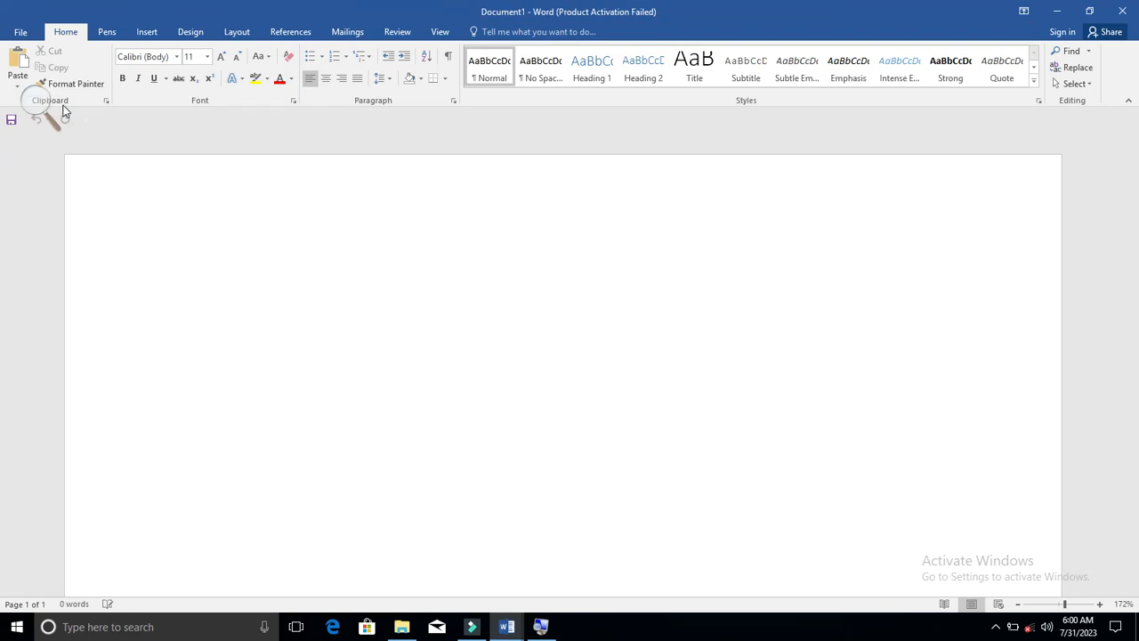
Step: Insert a 1×1 table into the blank document and place the insertion point below it
{"action": "left_click", "coordinate": [153, 35]}
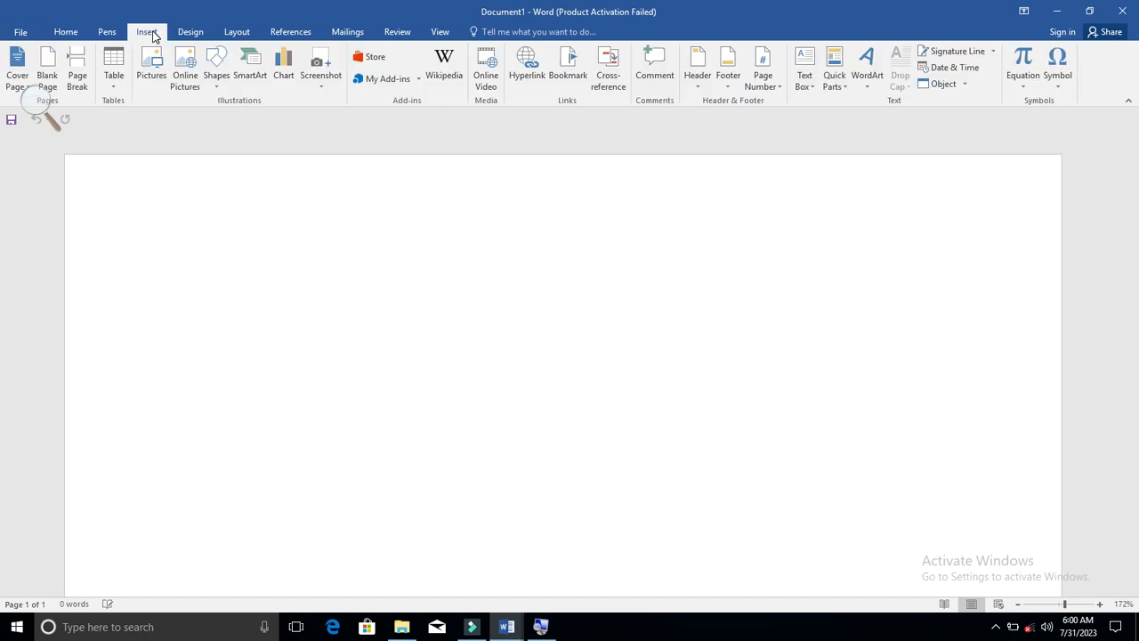
{"action": "left_click", "coordinate": [113, 67]}
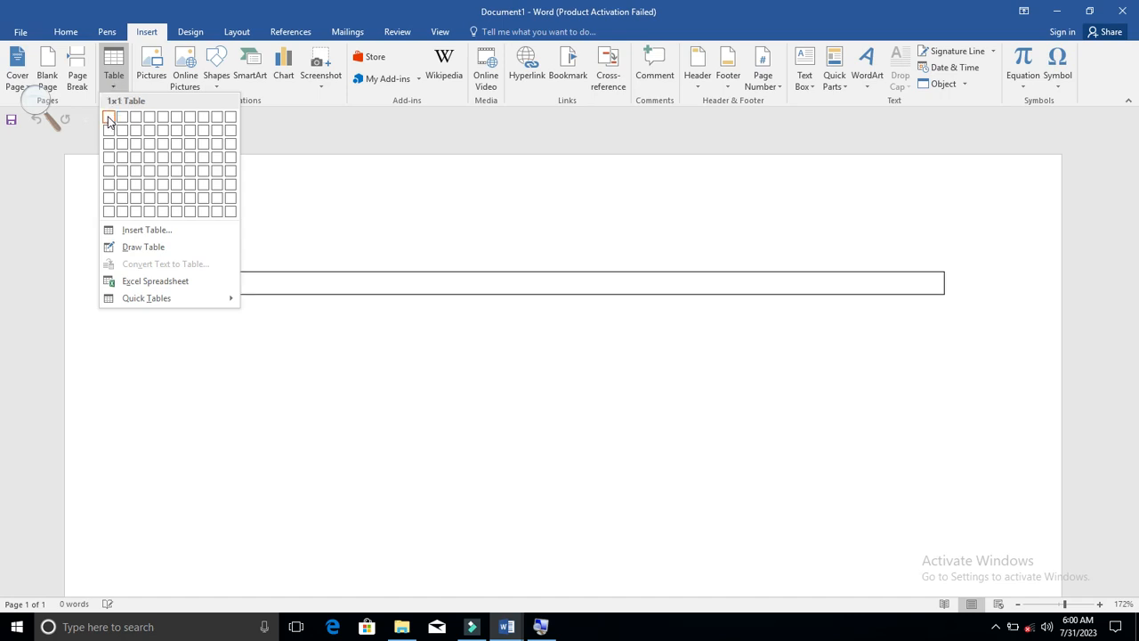
{"action": "left_click", "coordinate": [108, 120]}
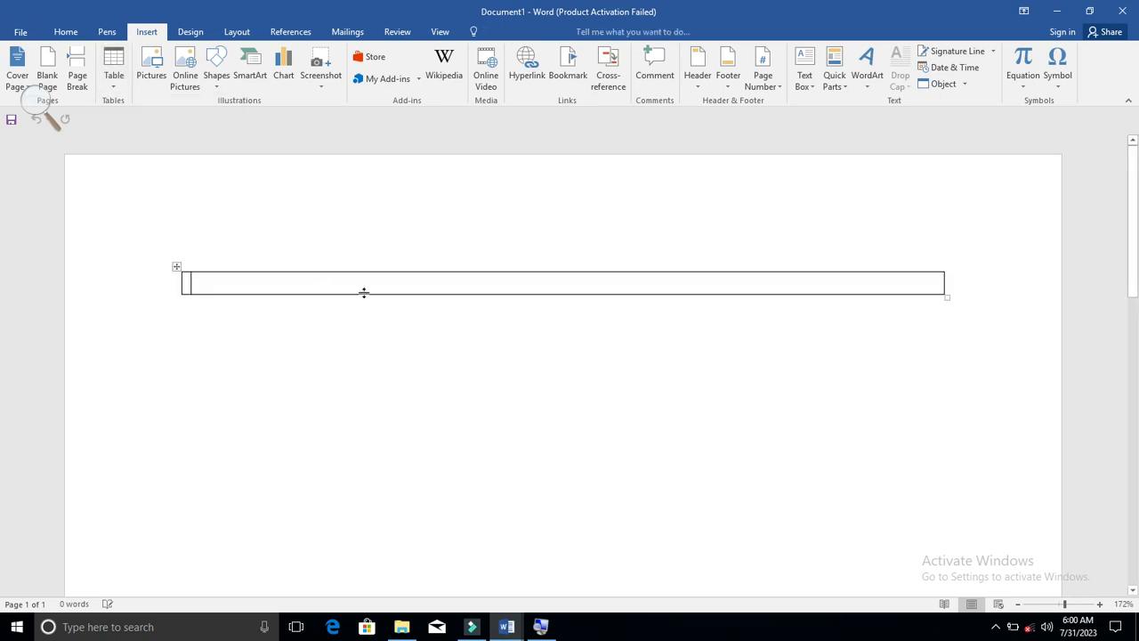
{"action": "left_click", "coordinate": [219, 333]}
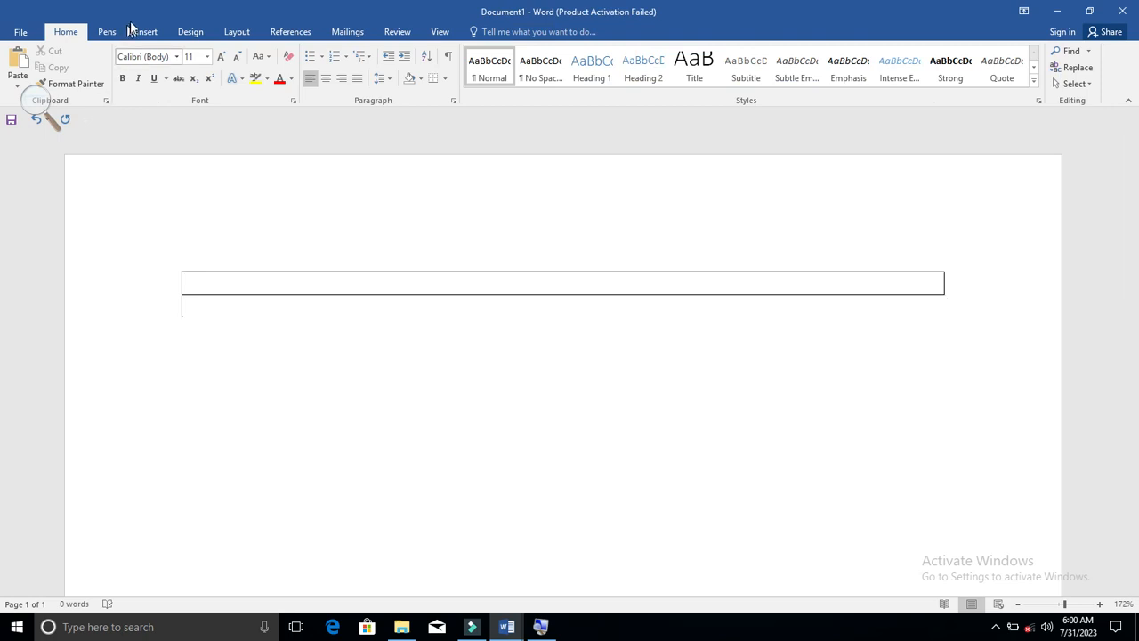
{"action": "left_click", "coordinate": [147, 33]}
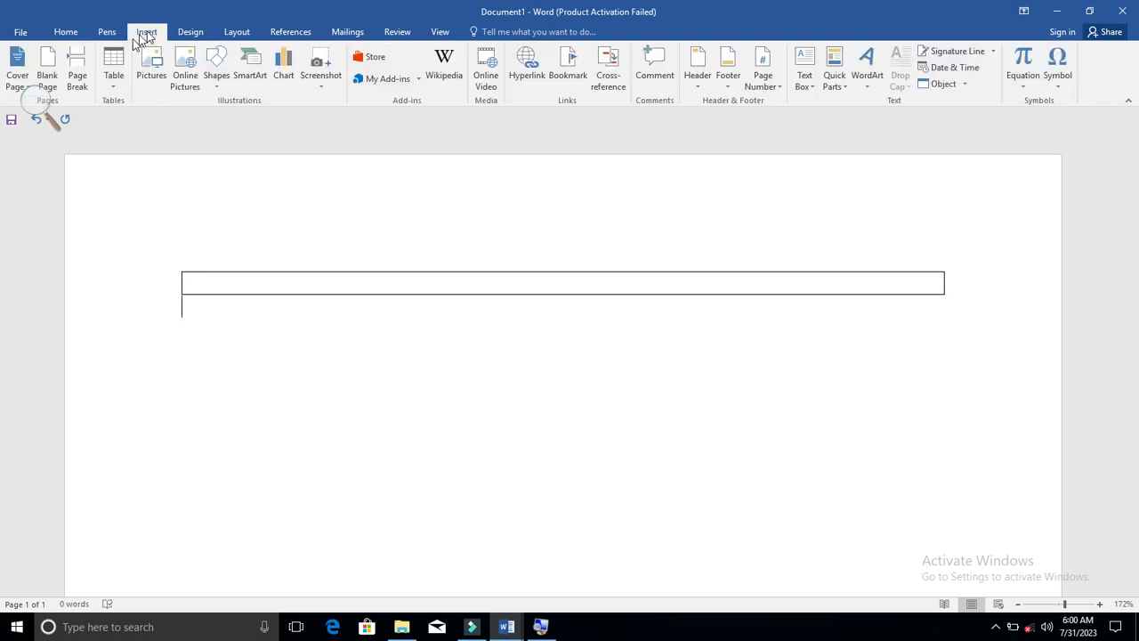
{"action": "left_click", "coordinate": [112, 82]}
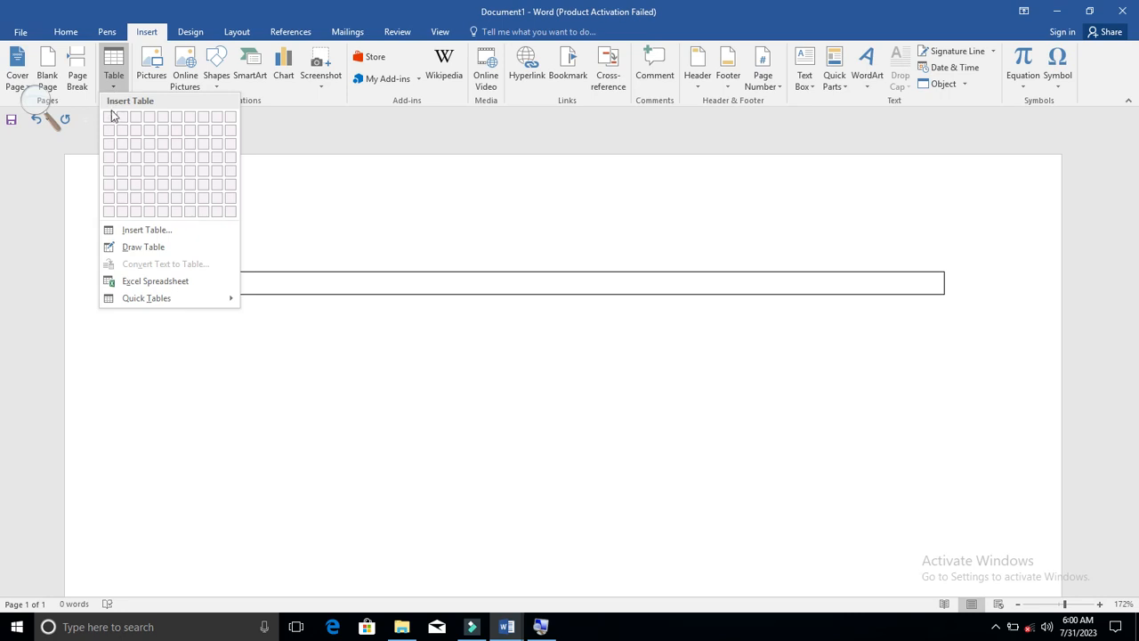
{"action": "left_click", "coordinate": [111, 116]}
{"action": "left_click", "coordinate": [291, 336]}
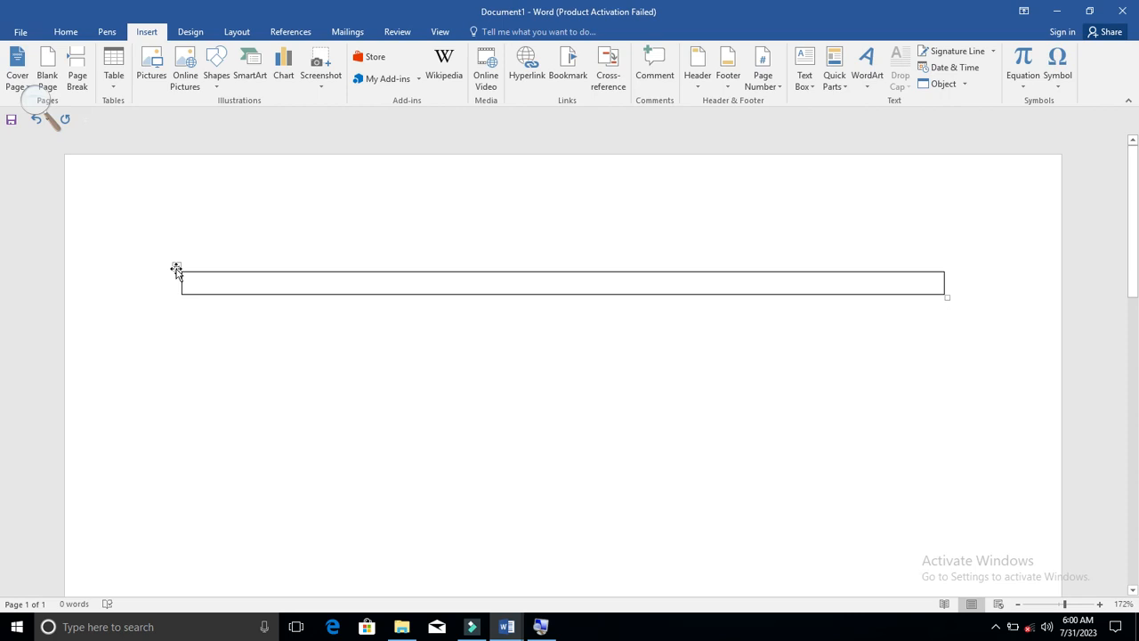
Step: Delete the single-cell table and insert a 2×2 table in its place
{"action": "left_click", "coordinate": [177, 269]}
{"action": "right_click", "coordinate": [176, 269]}
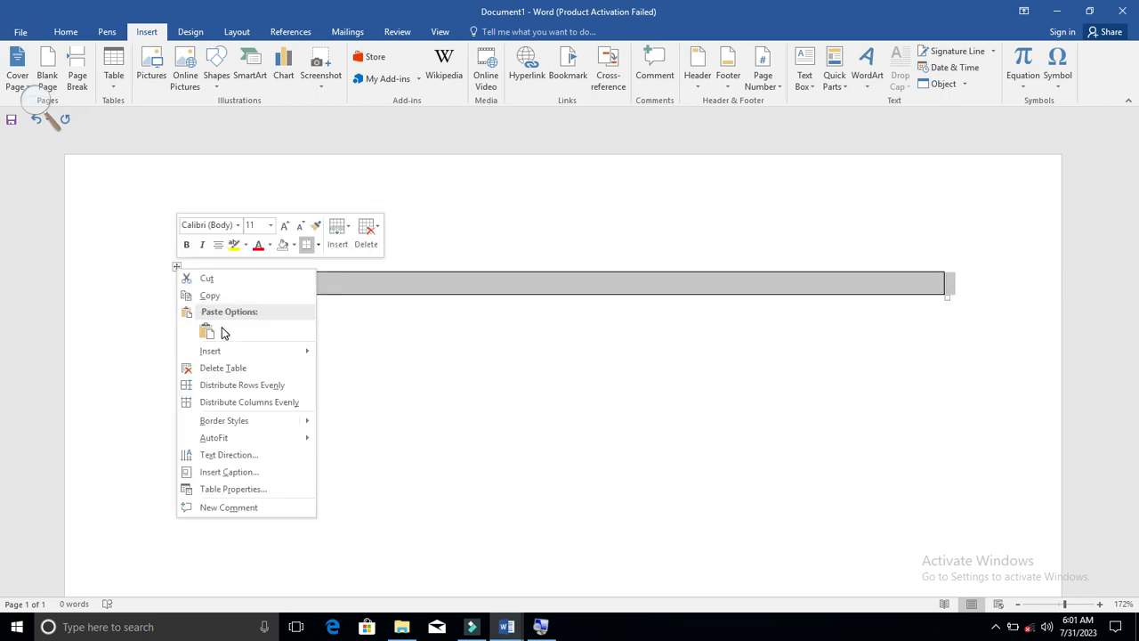
{"action": "left_click", "coordinate": [229, 371]}
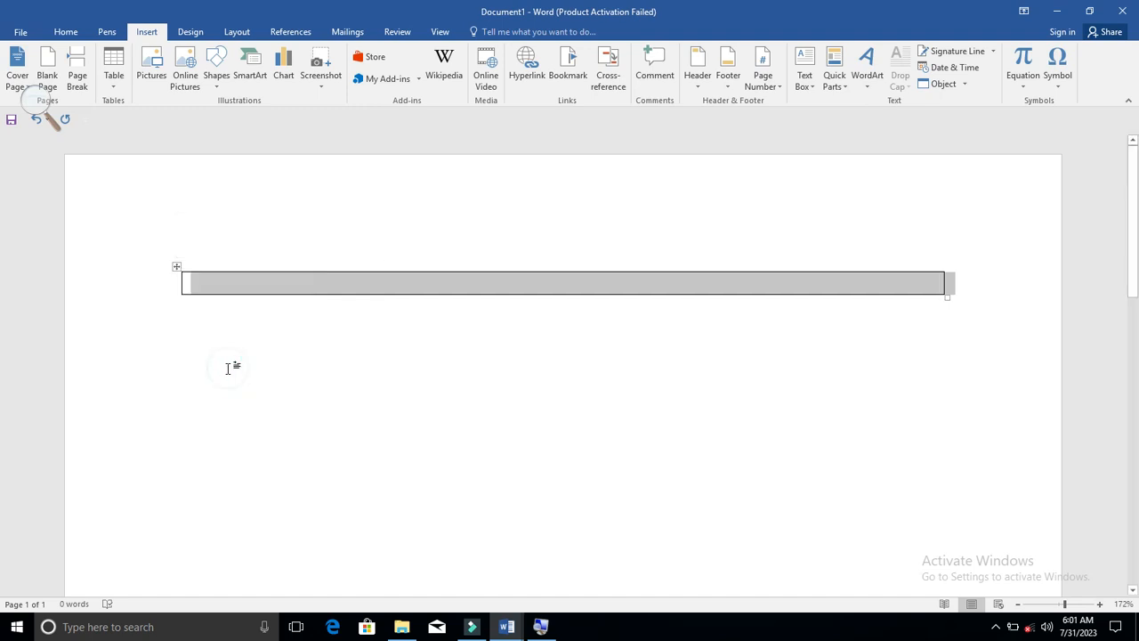
{"action": "left_click", "coordinate": [121, 74]}
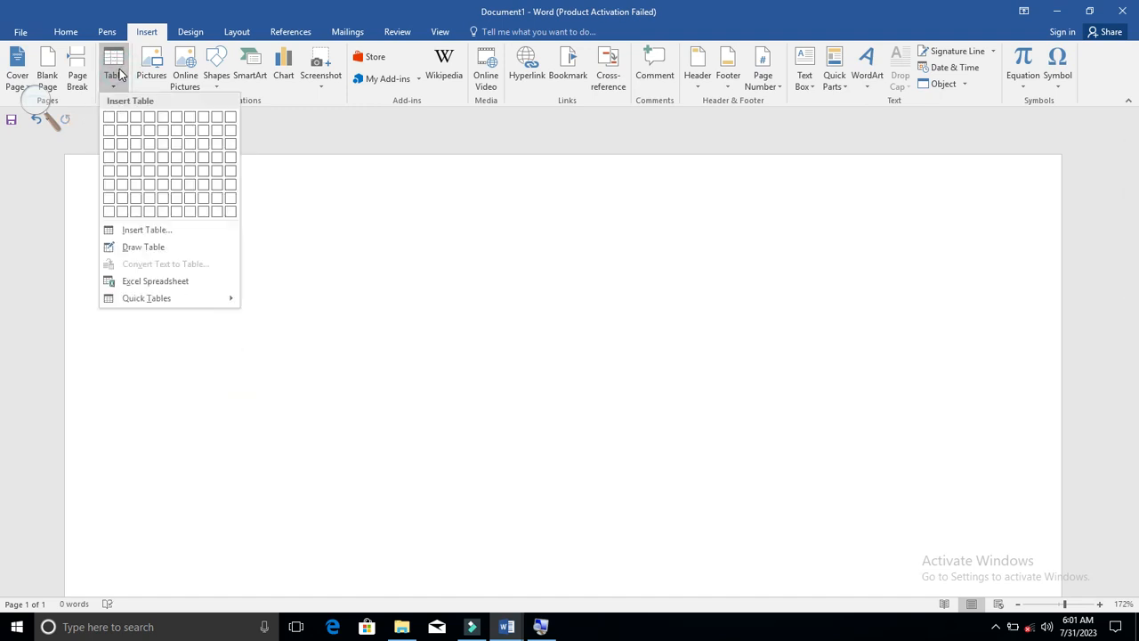
{"action": "left_click", "coordinate": [121, 129]}
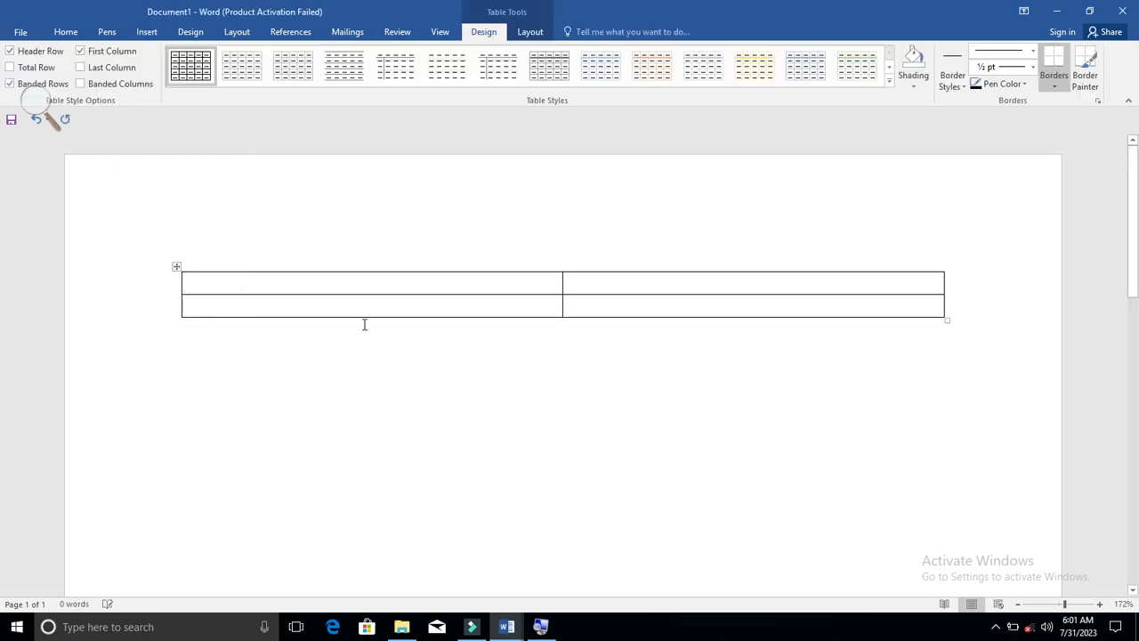
Step: Examine the layout of the 2×2 table by highlighting its rows and its columns one after another
{"action": "left_click", "coordinate": [237, 284]}
{"action": "left_click", "coordinate": [668, 277]}
{"action": "key", "text": "ctrl+z"}
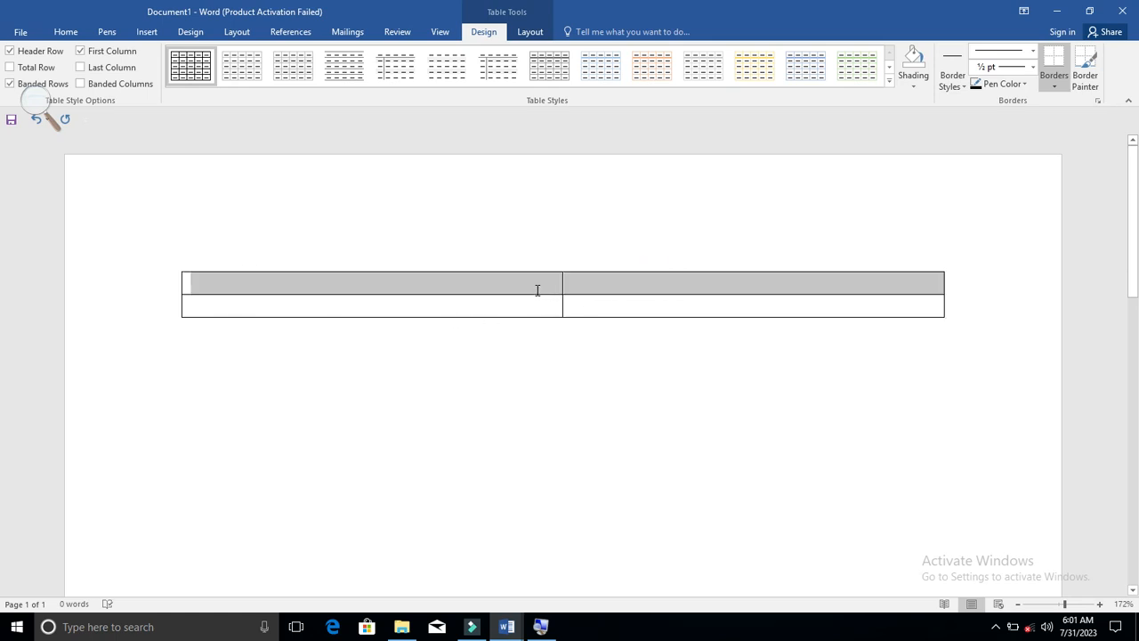
{"action": "left_click", "coordinate": [818, 308]}
{"action": "left_click", "coordinate": [821, 307]}
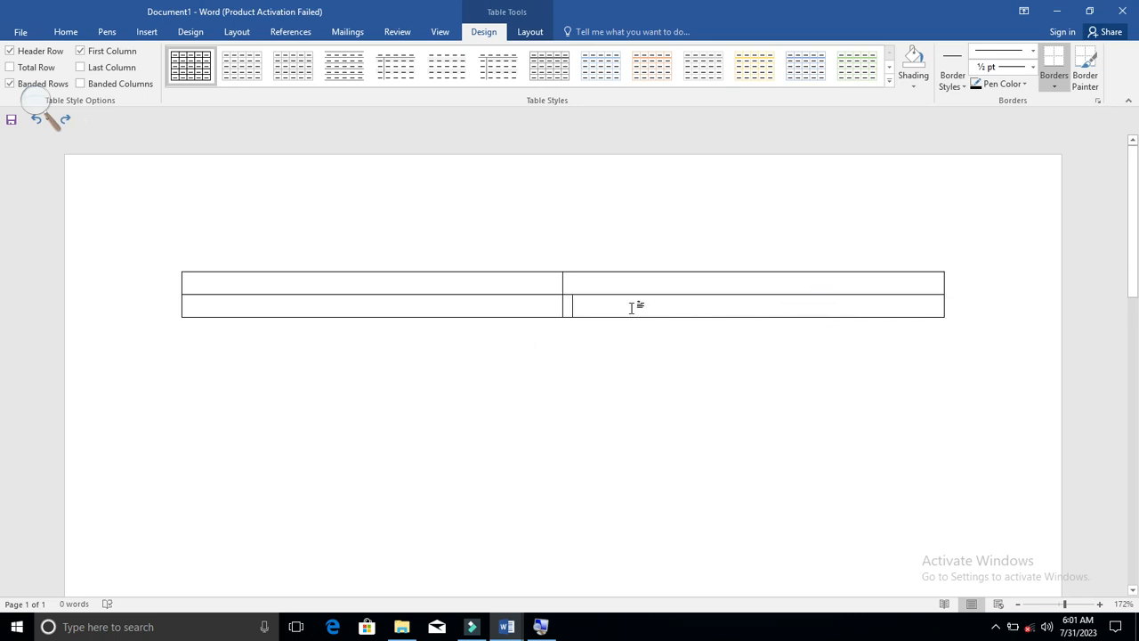
{"action": "left_click", "coordinate": [703, 305]}
{"action": "left_click", "coordinate": [703, 305]}
{"action": "left_click_drag", "start_coordinate": [663, 307], "coordinate": [480, 313]}
{"action": "left_click", "coordinate": [510, 284]}
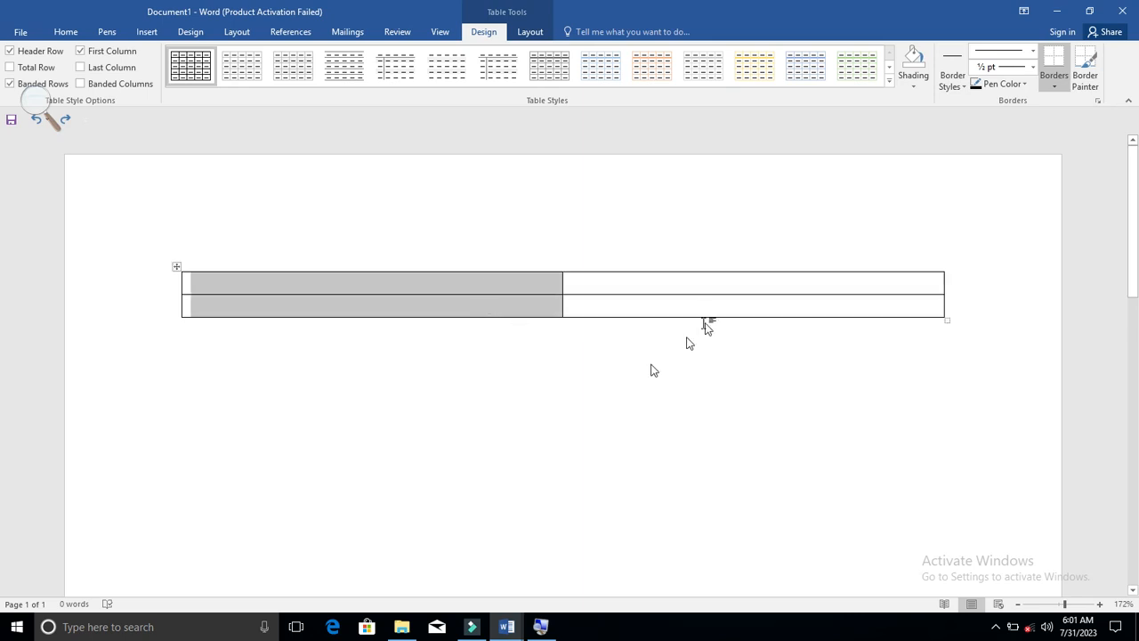
{"action": "left_click", "coordinate": [698, 267], "text": "ctrl"}
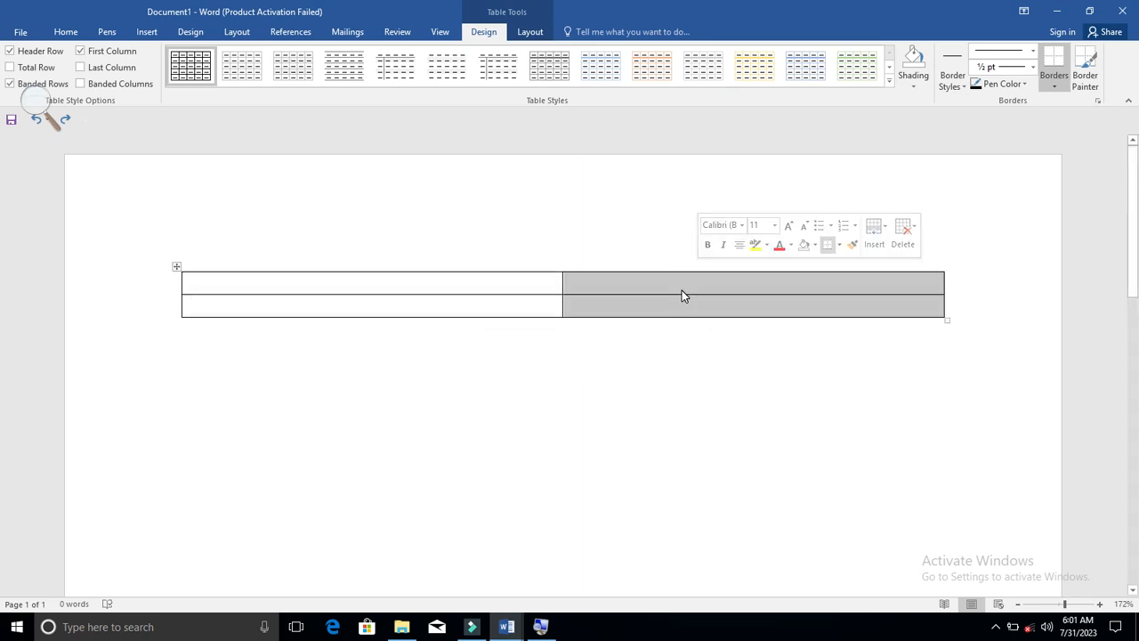
Step: Select the whole 2×2 table and delete it from the document
{"action": "left_click", "coordinate": [177, 266]}
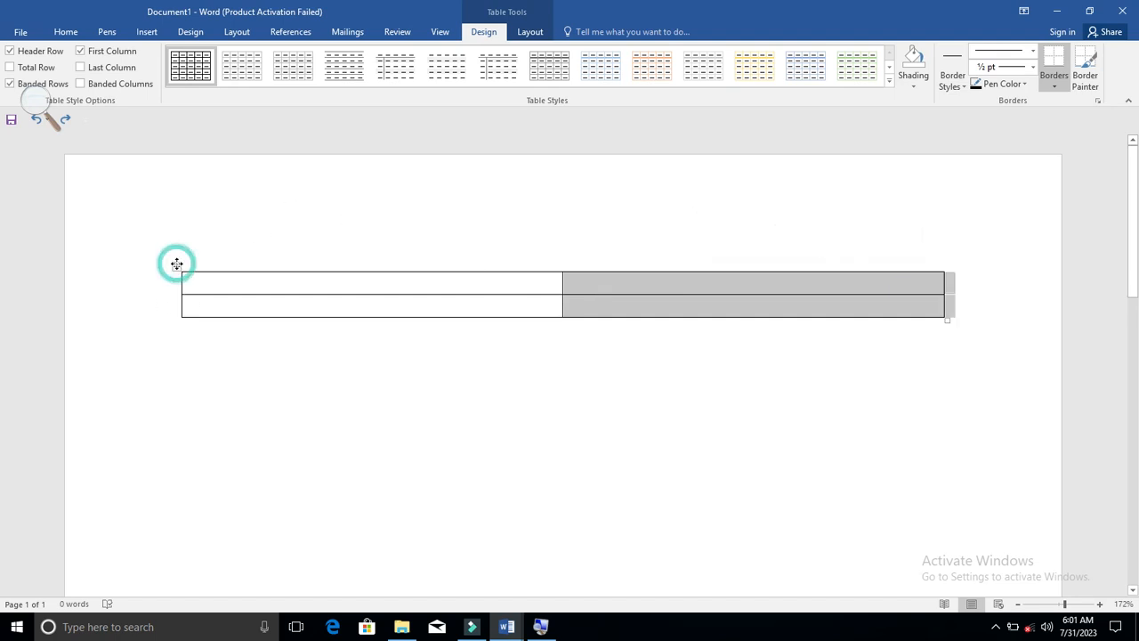
{"action": "right_click", "coordinate": [177, 267]}
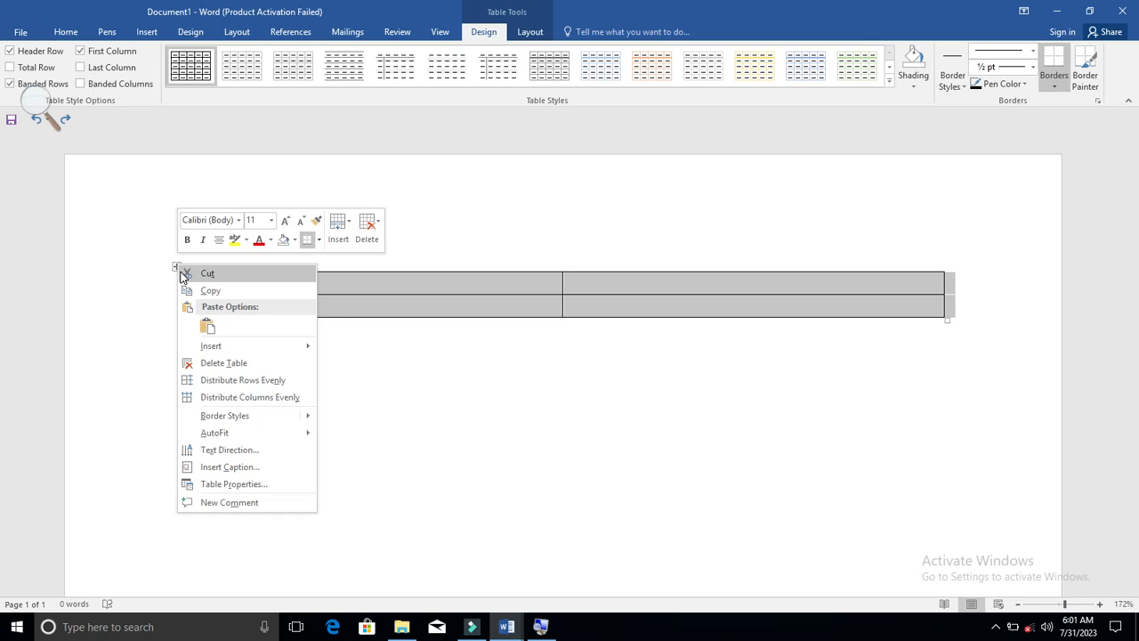
{"action": "left_click", "coordinate": [211, 364]}
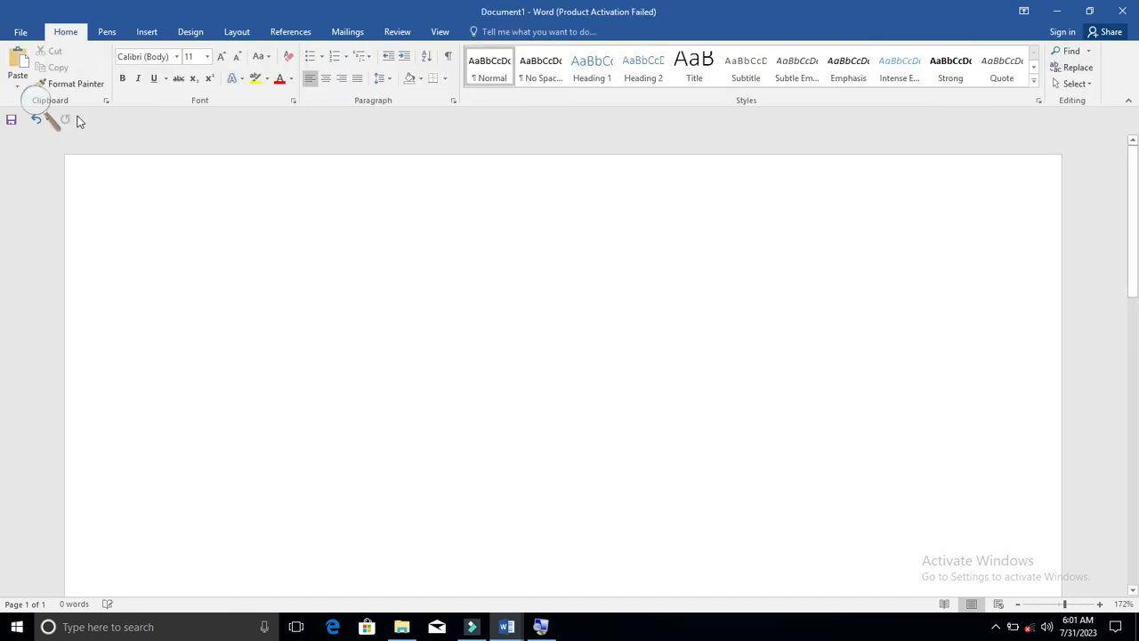
Step: Insert a 3×3 table into the empty document
{"action": "left_click", "coordinate": [149, 32]}
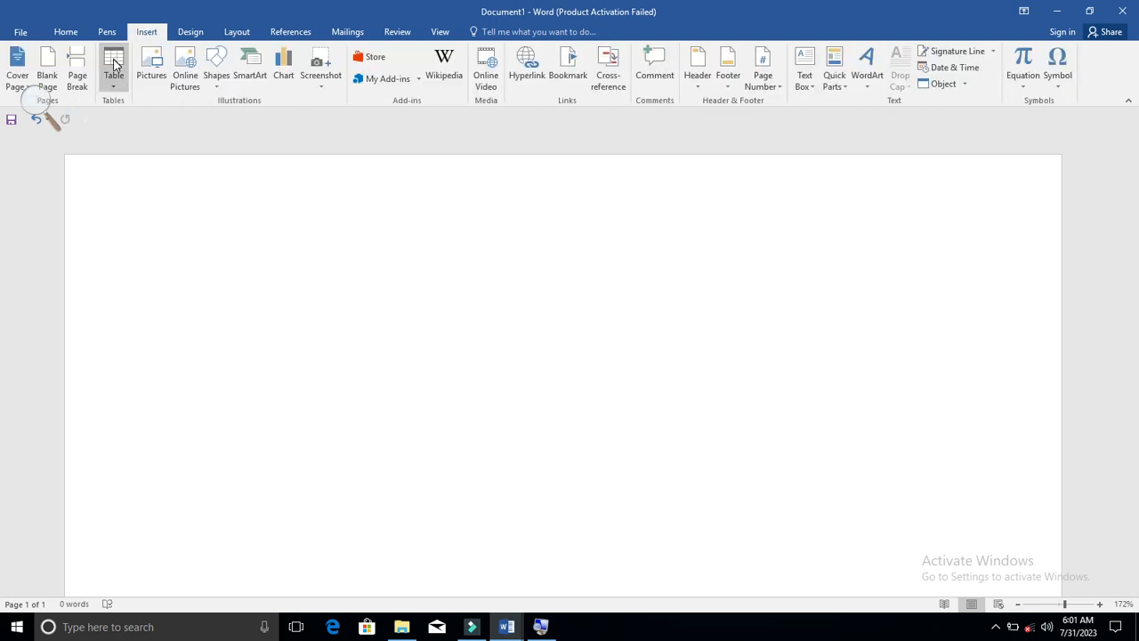
{"action": "left_click", "coordinate": [114, 70]}
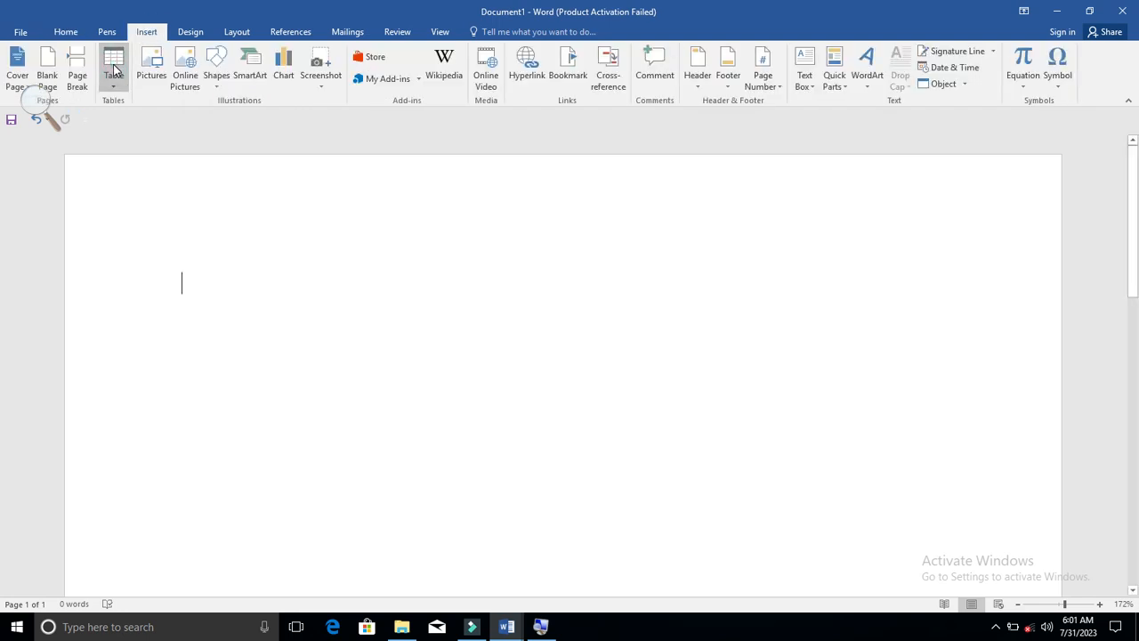
{"action": "left_click", "coordinate": [114, 69]}
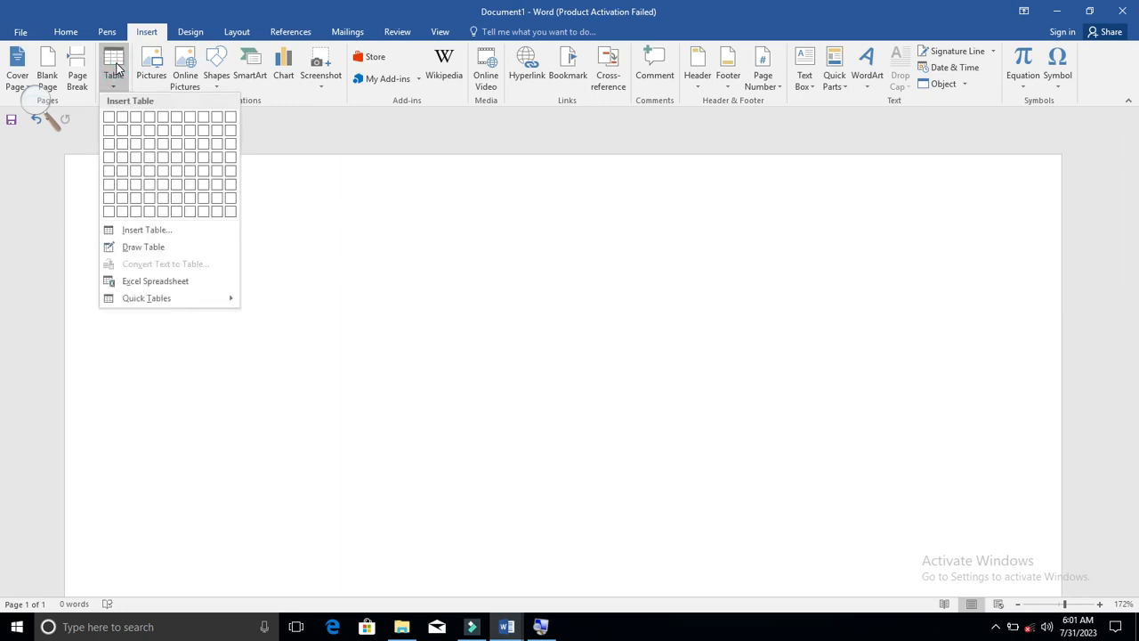
{"action": "left_click", "coordinate": [133, 147]}
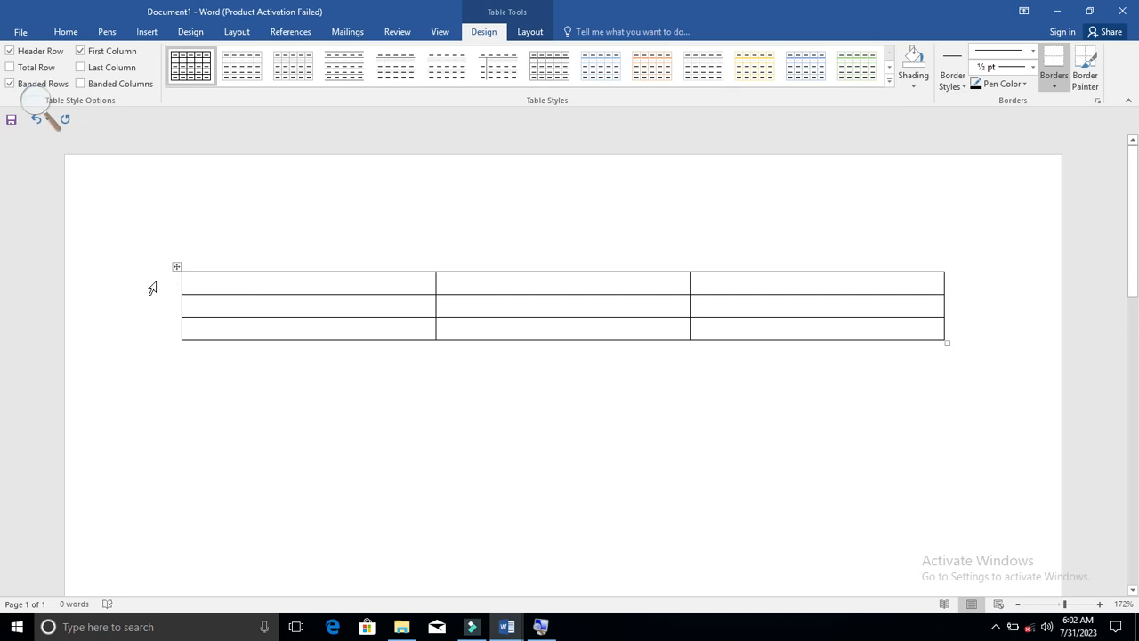
Step: Select the whole 3×3 table and delete it from the document
{"action": "mouse_move", "coordinate": [178, 328]}
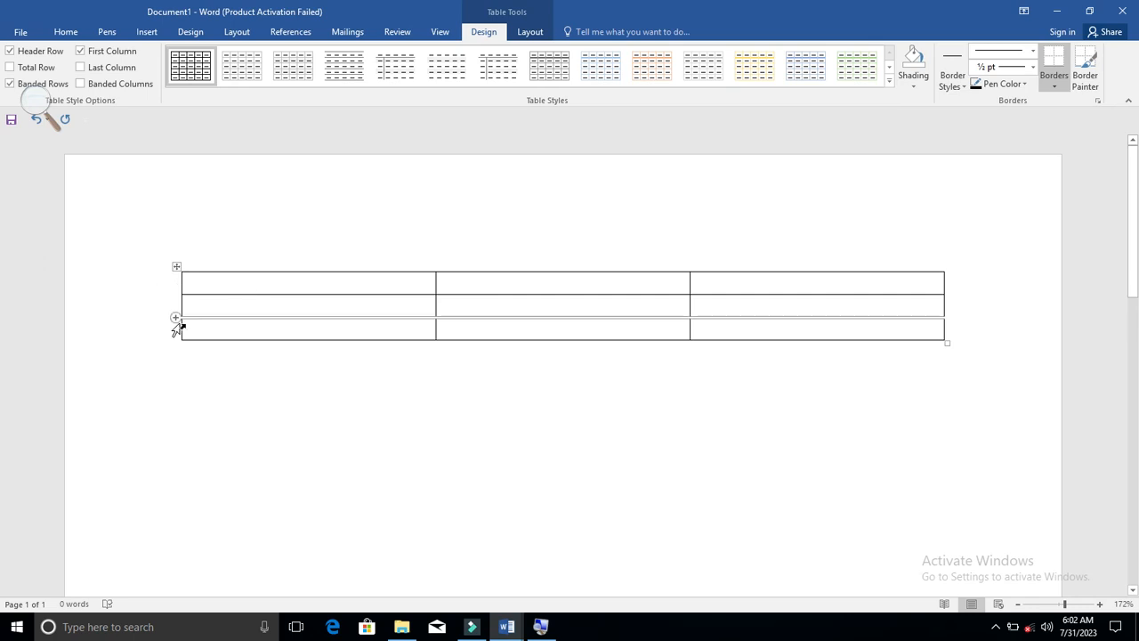
{"action": "left_click", "coordinate": [174, 267]}
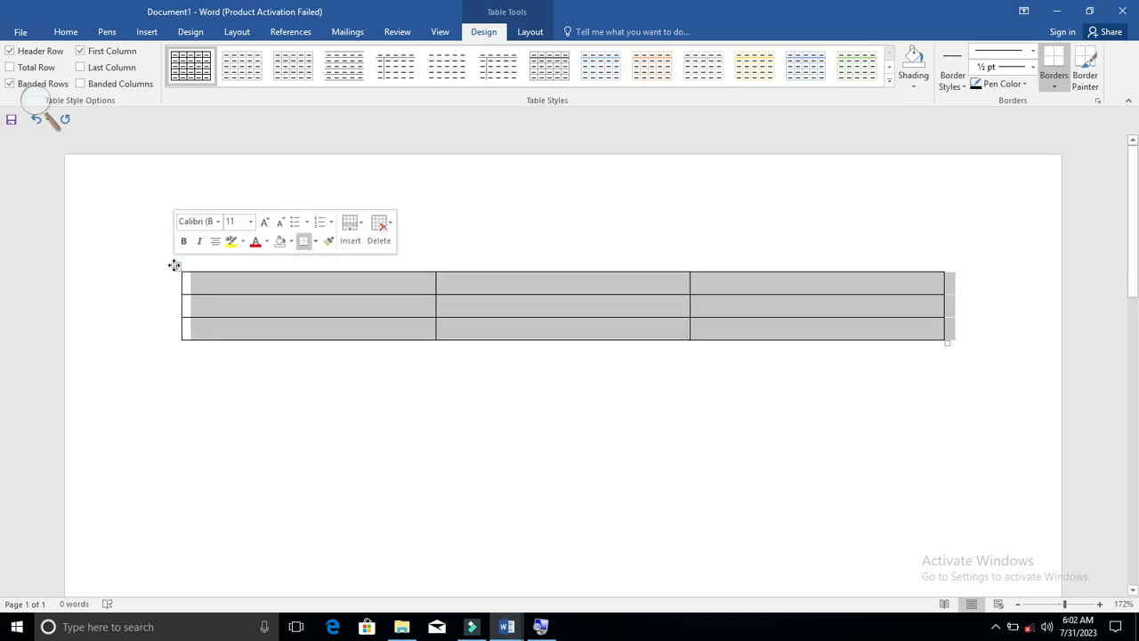
{"action": "right_click", "coordinate": [176, 269]}
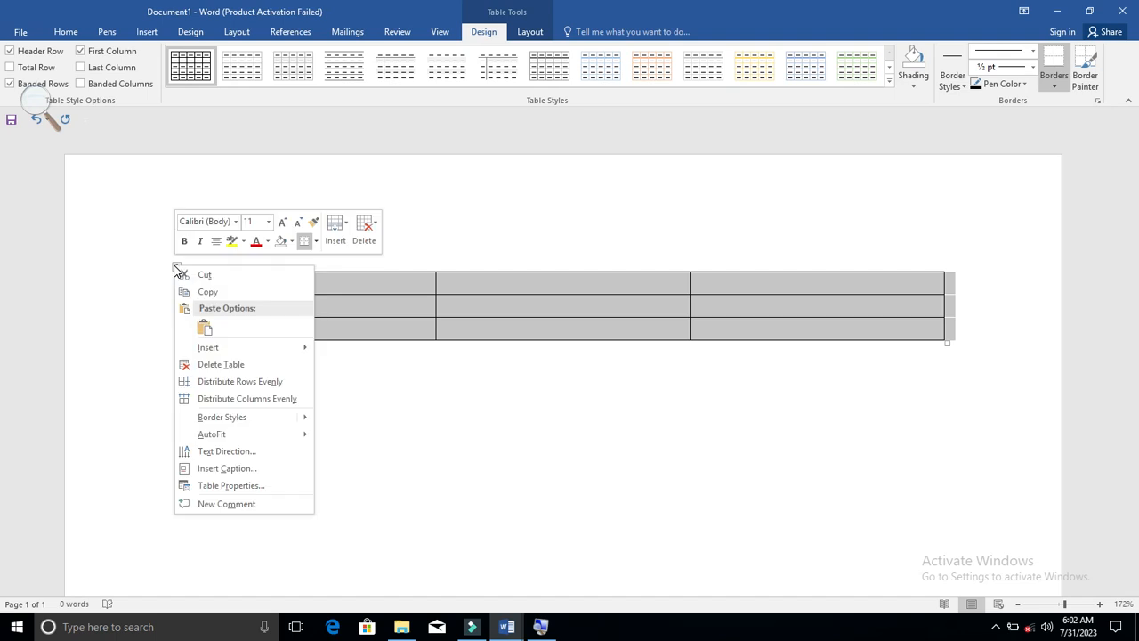
{"action": "left_click", "coordinate": [203, 365]}
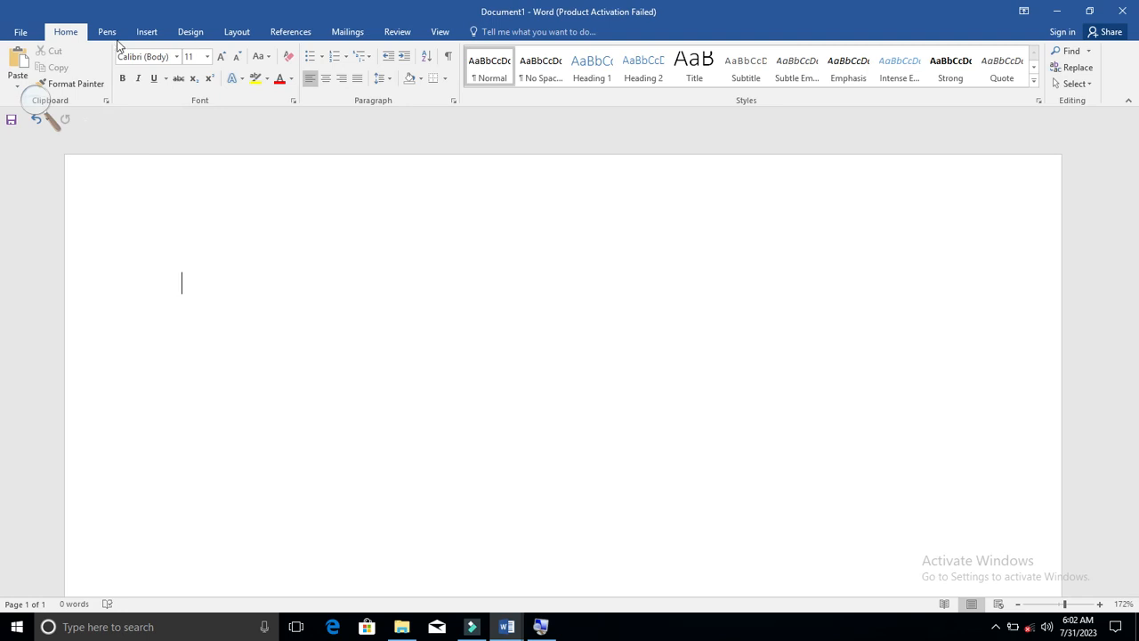
Step: Insert a table with ten columns and eight rows, the largest size the table grid offers
{"action": "left_click", "coordinate": [149, 33]}
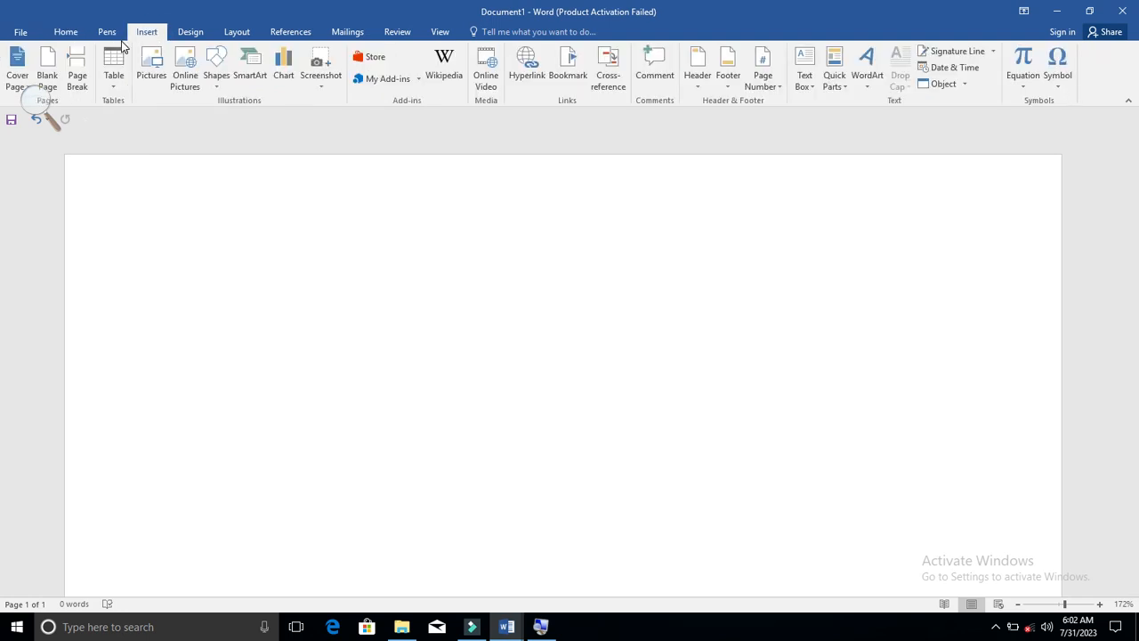
{"action": "left_click", "coordinate": [108, 75]}
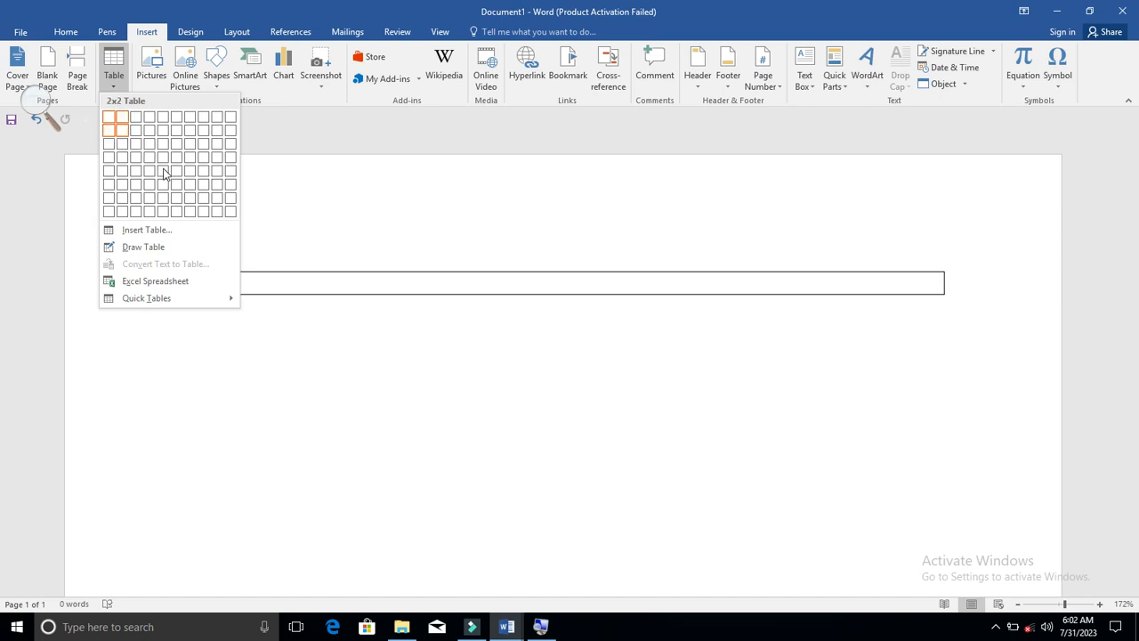
{"action": "left_click", "coordinate": [235, 214]}
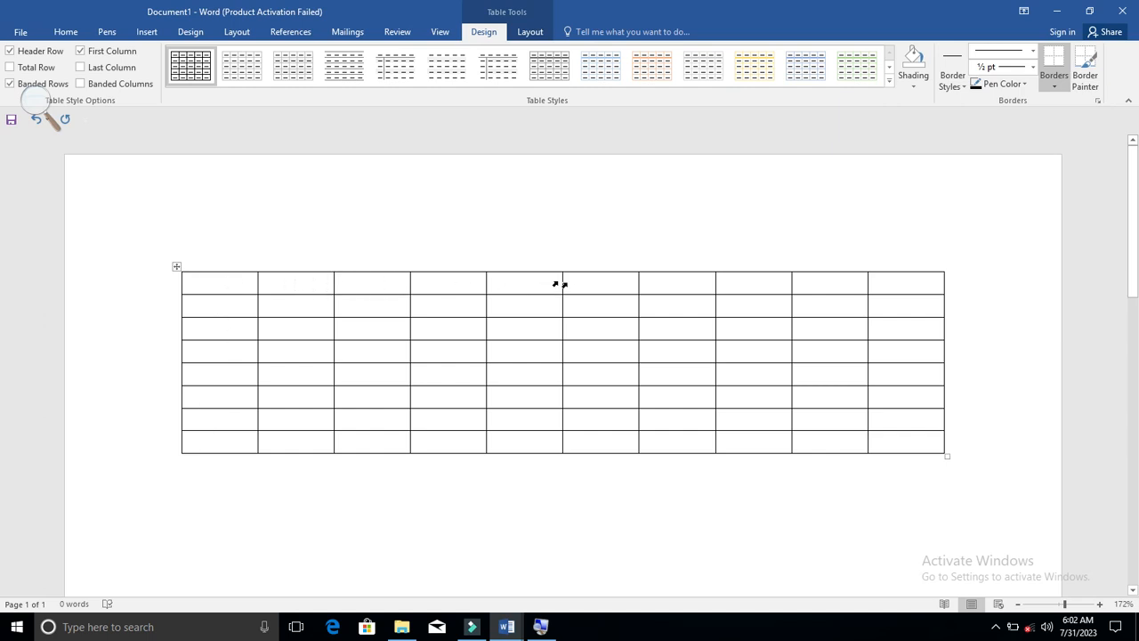
Step: Select the entire table of ten columns and eight rows and delete it from the document
{"action": "left_click", "coordinate": [177, 270]}
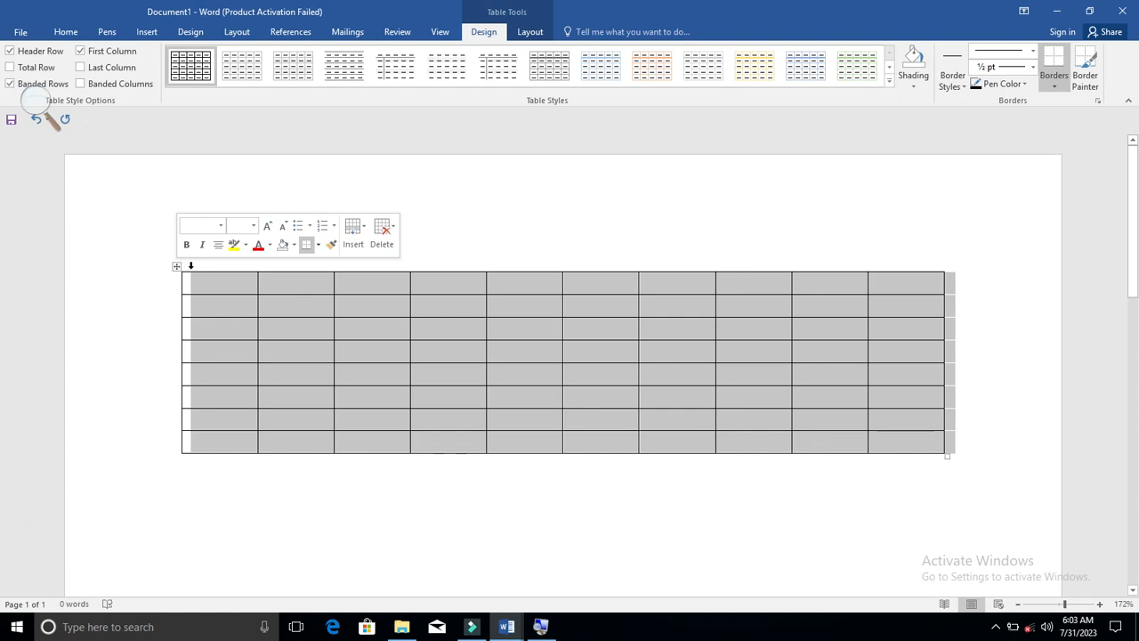
{"action": "left_click", "coordinate": [380, 229]}
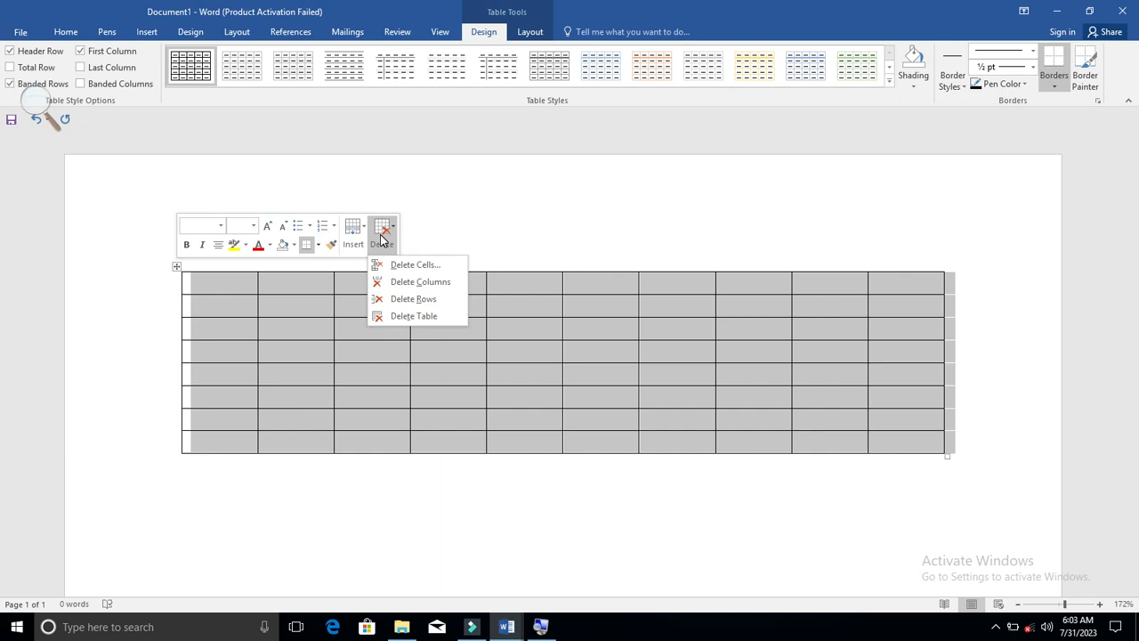
{"action": "left_click", "coordinate": [476, 229]}
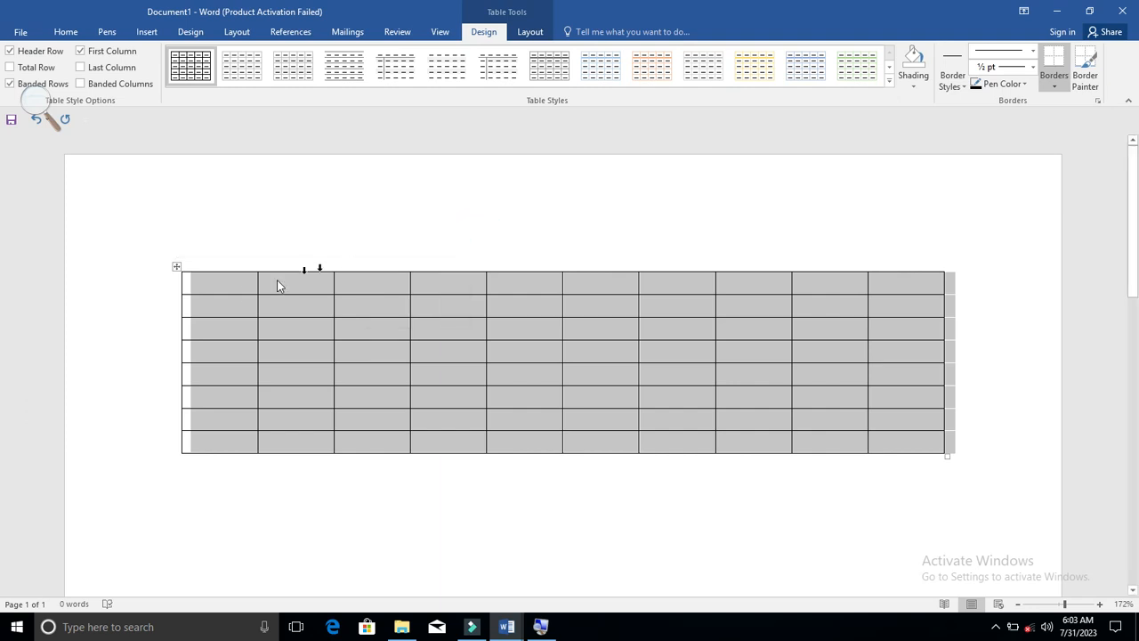
{"action": "right_click", "coordinate": [174, 266]}
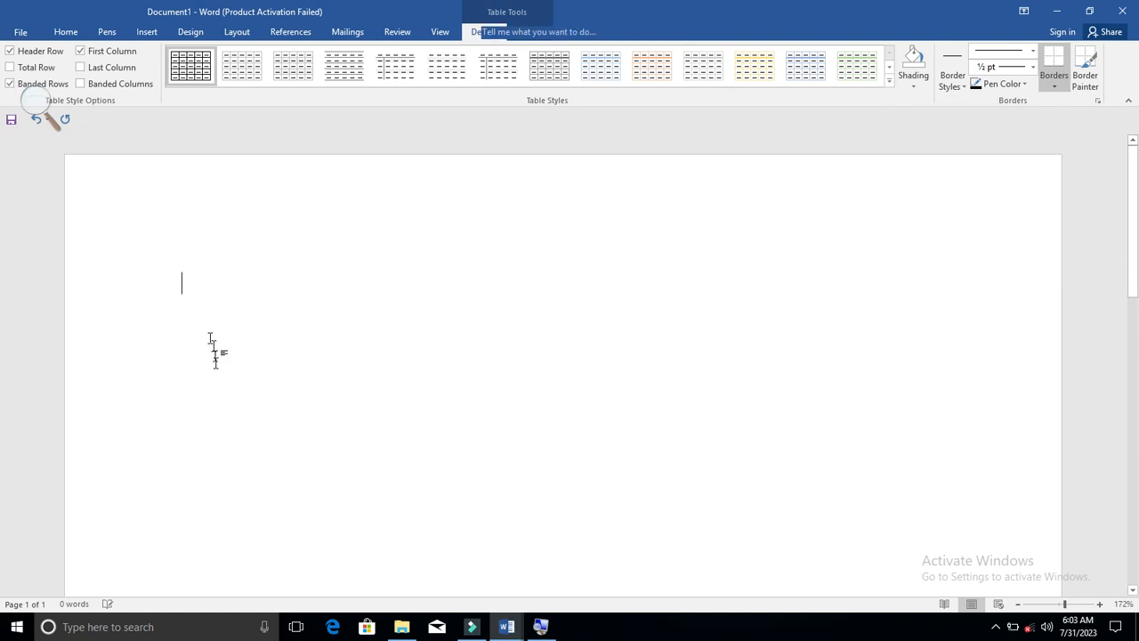
Step: Insert a table with 15 columns and 10 rows by specifying its exact dimensions
{"action": "left_click", "coordinate": [143, 35]}
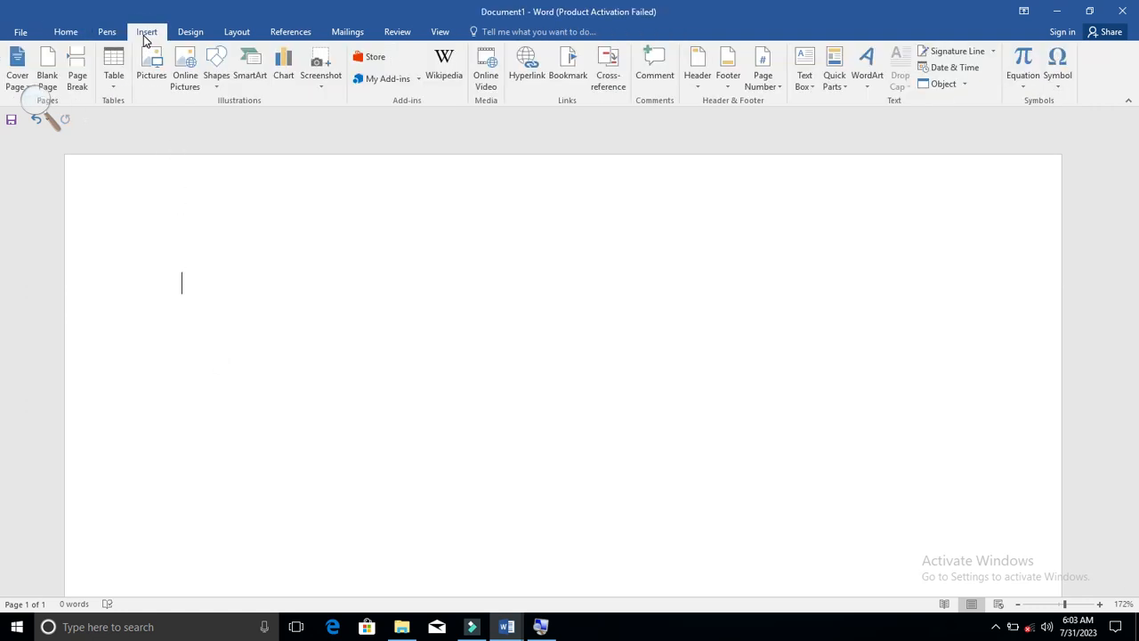
{"action": "left_click", "coordinate": [113, 60]}
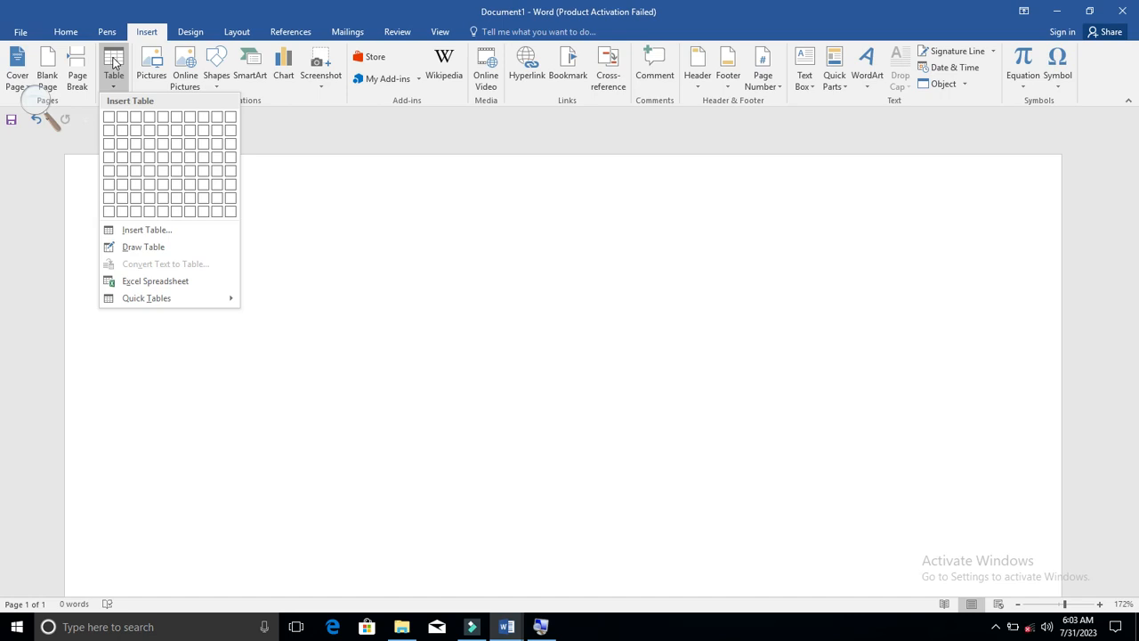
{"action": "left_click", "coordinate": [147, 230]}
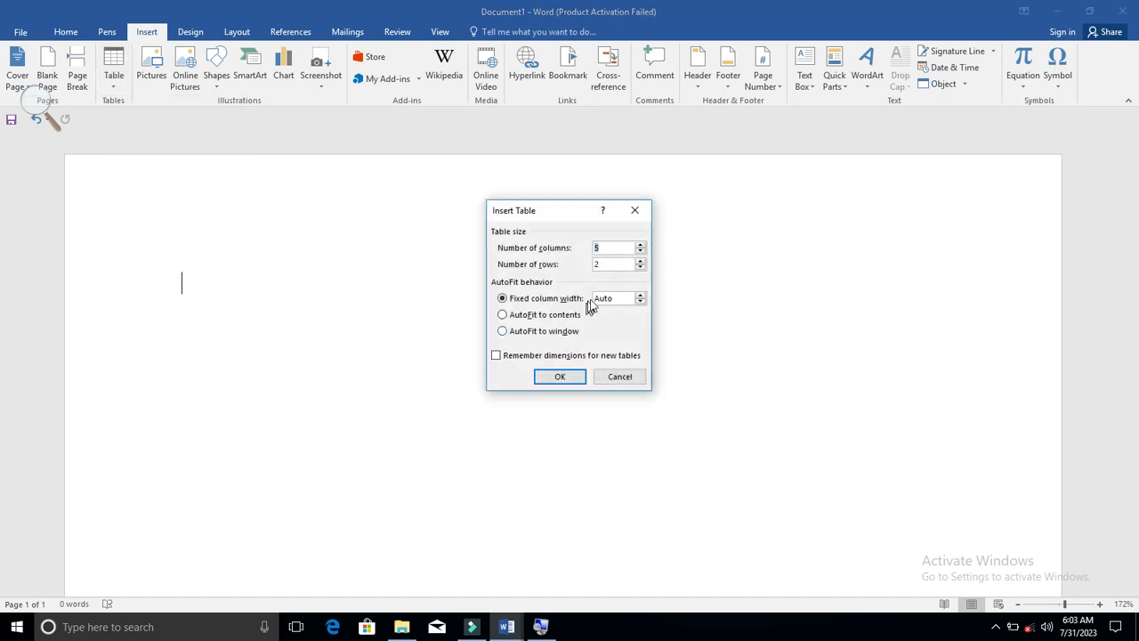
{"action": "left_click", "coordinate": [611, 247]}
{"action": "key", "text": "BackSpace"}
{"action": "type", "text": "1"}
{"action": "left_click", "coordinate": [613, 245]}
{"action": "left_click", "coordinate": [610, 265]}
{"action": "key", "text": "BackSpace"}
{"action": "type", "text": "1"}
{"action": "left_click", "coordinate": [561, 378]}
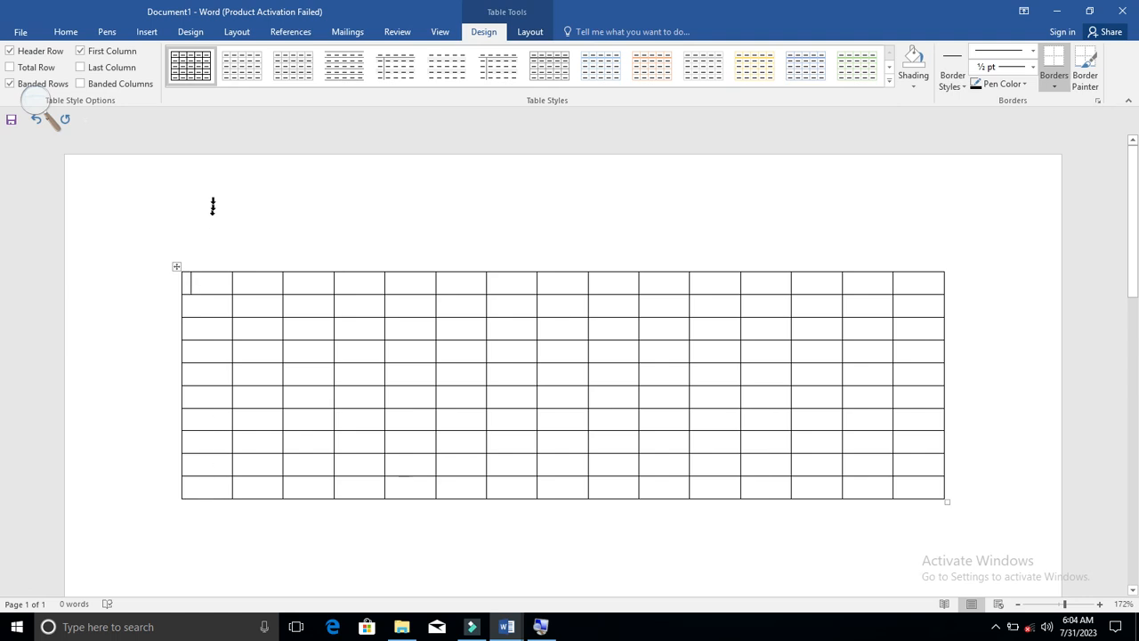
Step: Select the whole table of 15 columns and 10 rows and delete it from the document
{"action": "left_click", "coordinate": [174, 266]}
{"action": "right_click", "coordinate": [175, 266]}
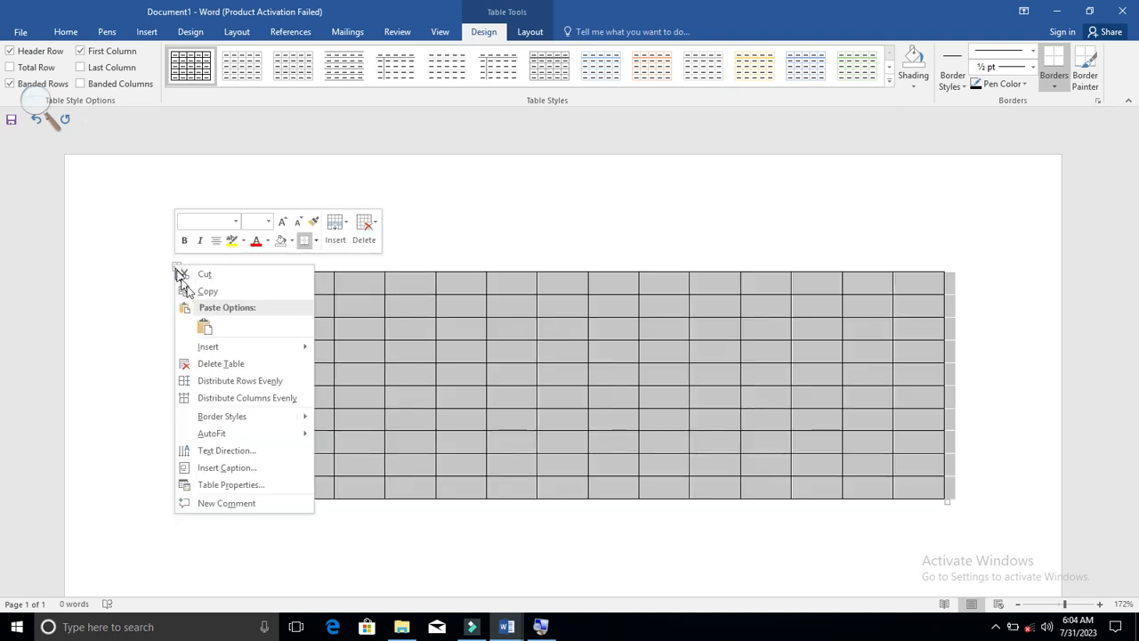
{"action": "left_click", "coordinate": [219, 363]}
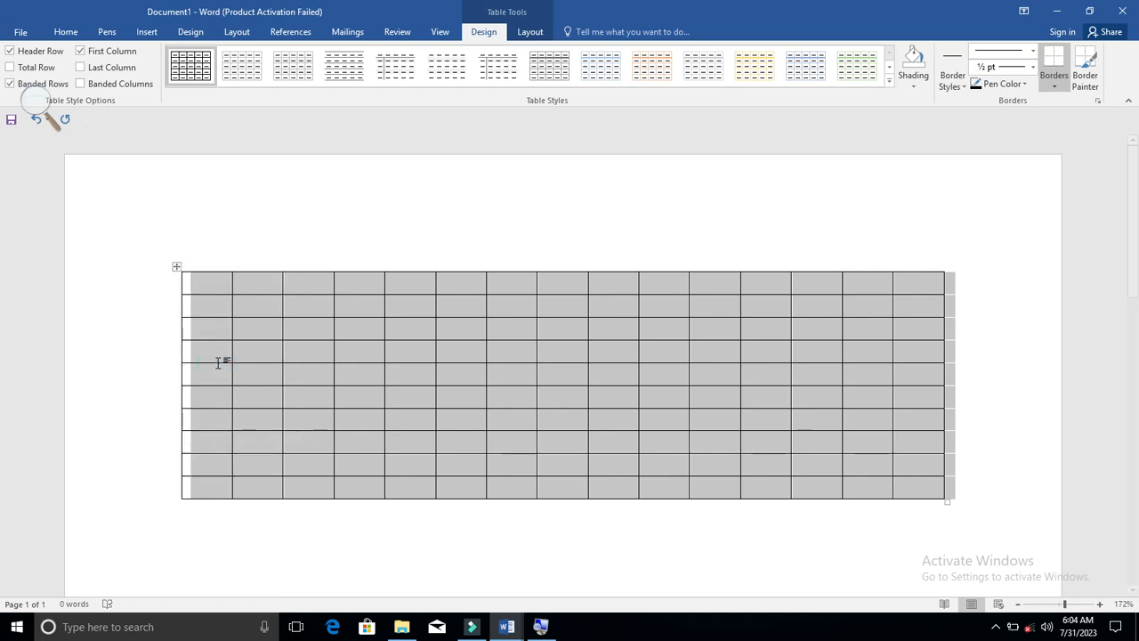
Step: Draw a table's outer frame about 4.01" wide and 1.82" high on the empty page with Draw Table
{"action": "left_click", "coordinate": [147, 33]}
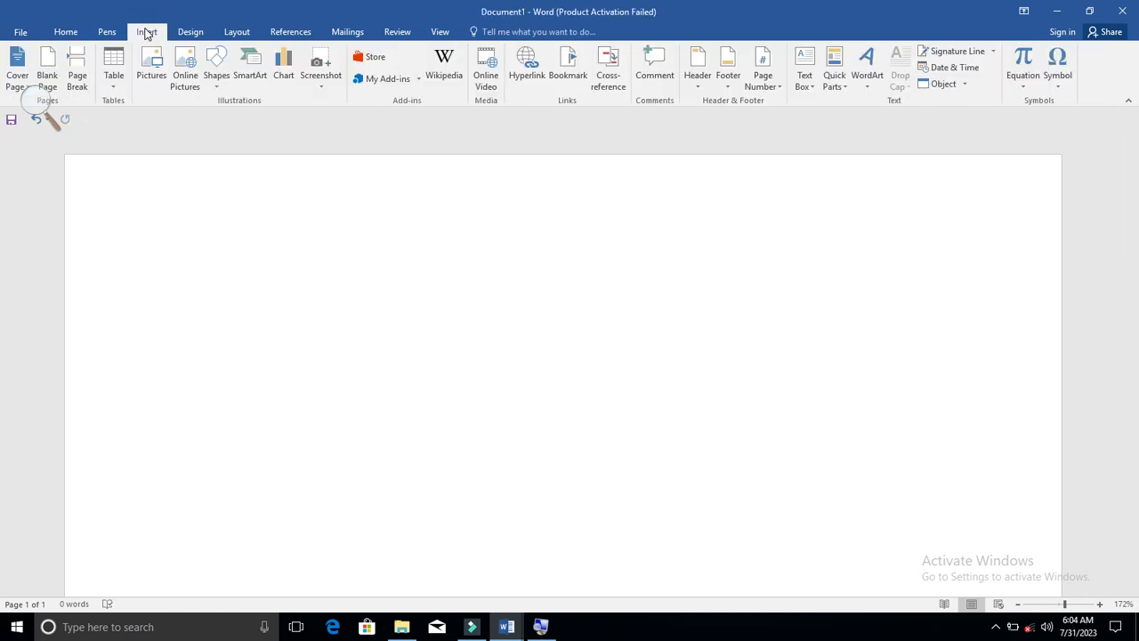
{"action": "left_click", "coordinate": [114, 69]}
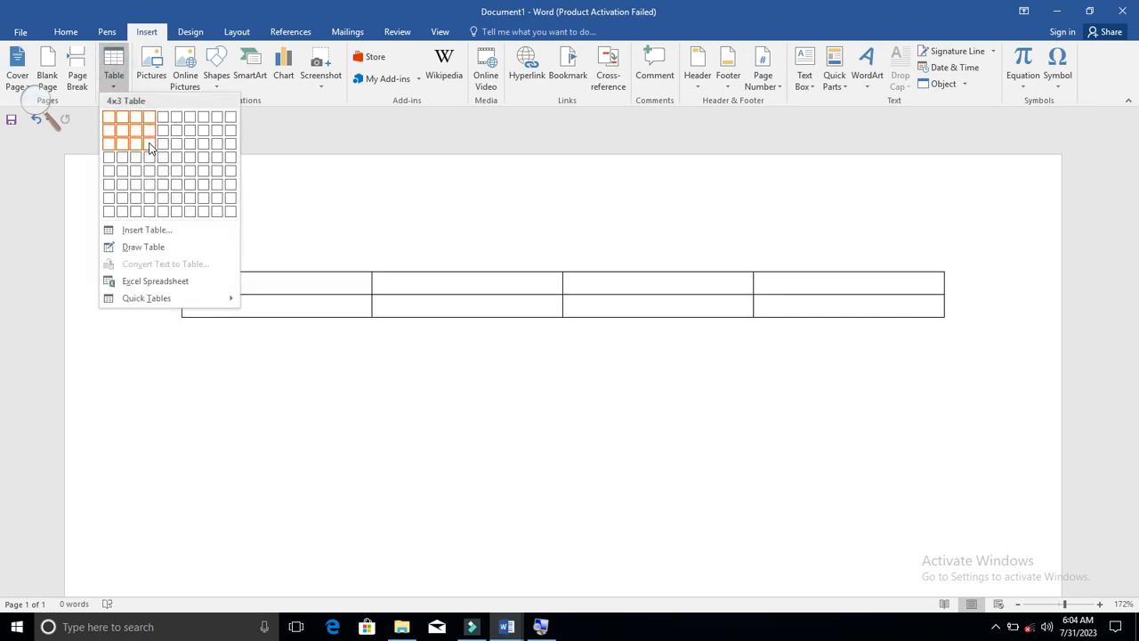
{"action": "left_click", "coordinate": [140, 247]}
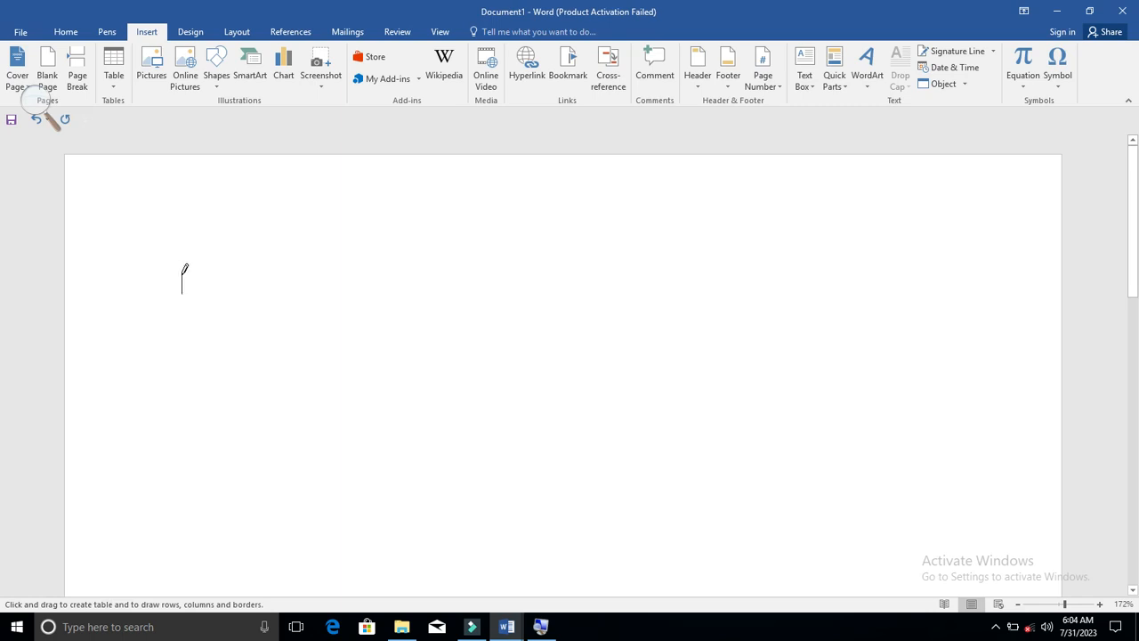
{"action": "mouse_move", "coordinate": [182, 275]}
{"action": "left_mouse_down"}
{"action": "mouse_move", "coordinate": [252, 312]}
{"action": "mouse_move", "coordinate": [372, 417]}
{"action": "mouse_move", "coordinate": [508, 478]}
{"action": "mouse_move", "coordinate": [652, 487]}
{"action": "left_mouse_up"}
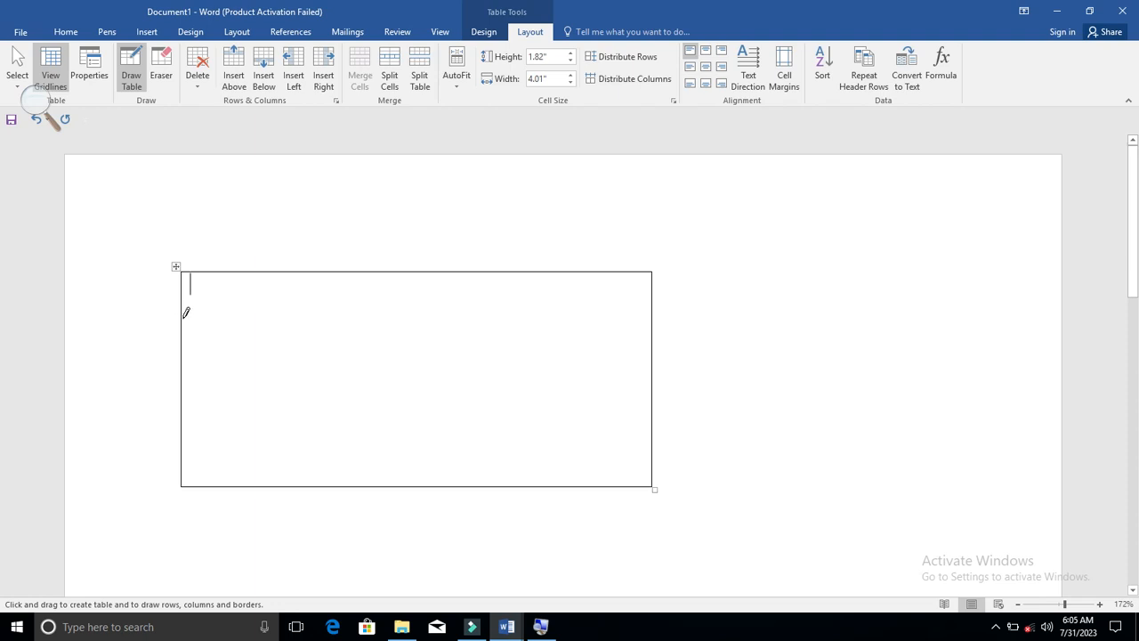
Step: Draw four horizontal lines across the table frame to divide it into five rows
{"action": "left_click_drag", "start_coordinate": [184, 315], "coordinate": [532, 316]}
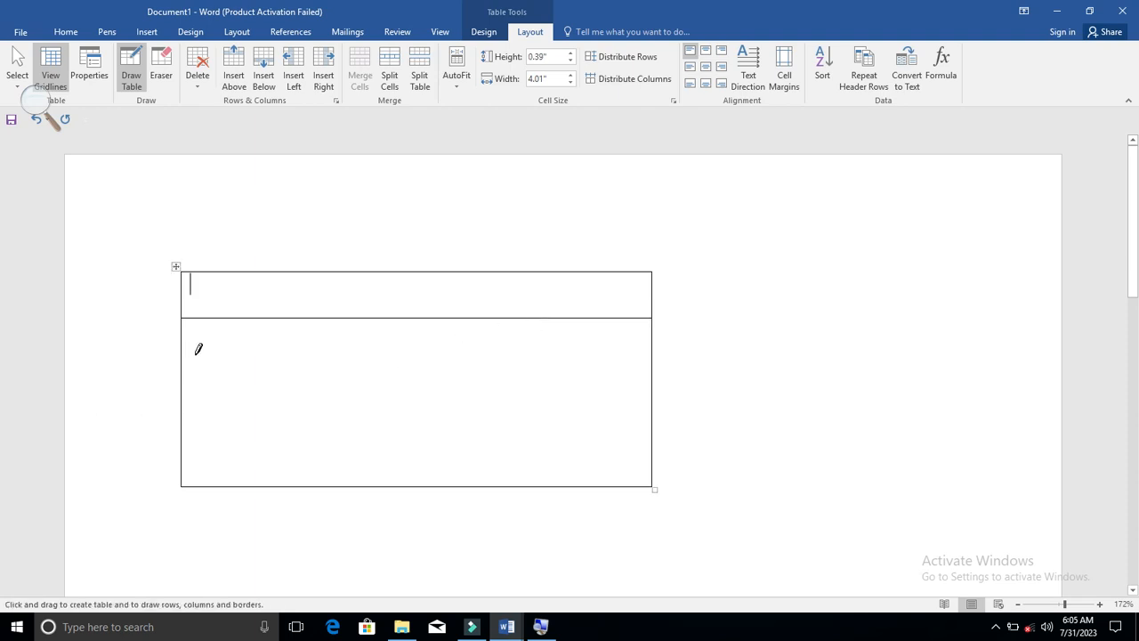
{"action": "mouse_move", "coordinate": [186, 360]}
{"action": "left_mouse_down"}
{"action": "mouse_move", "coordinate": [323, 351]}
{"action": "mouse_move", "coordinate": [519, 377]}
{"action": "mouse_move", "coordinate": [610, 358]}
{"action": "left_mouse_up"}
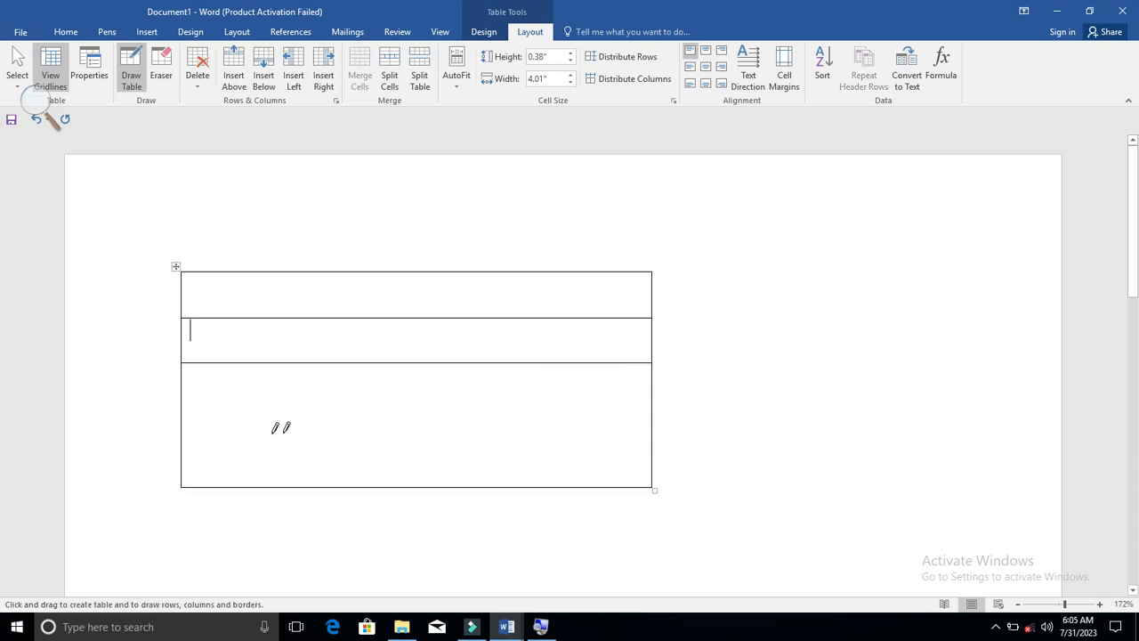
{"action": "mouse_move", "coordinate": [186, 410]}
{"action": "left_mouse_down"}
{"action": "mouse_move", "coordinate": [247, 399]}
{"action": "mouse_move", "coordinate": [550, 422]}
{"action": "mouse_move", "coordinate": [644, 397]}
{"action": "mouse_move", "coordinate": [641, 383]}
{"action": "left_mouse_up"}
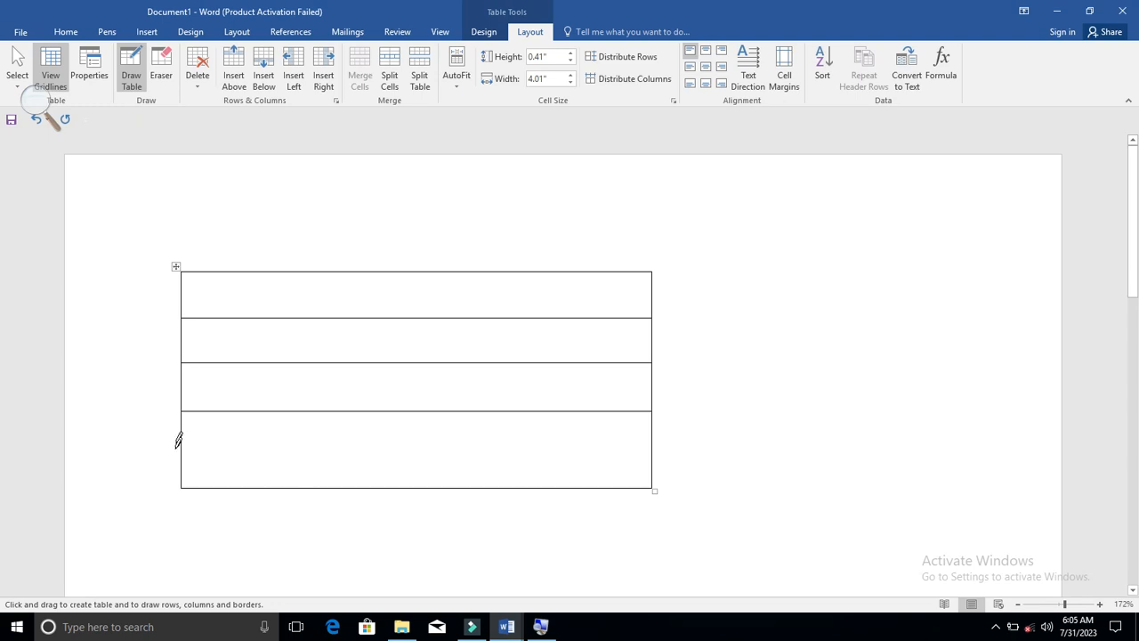
{"action": "left_click_drag", "start_coordinate": [185, 452], "coordinate": [637, 458]}
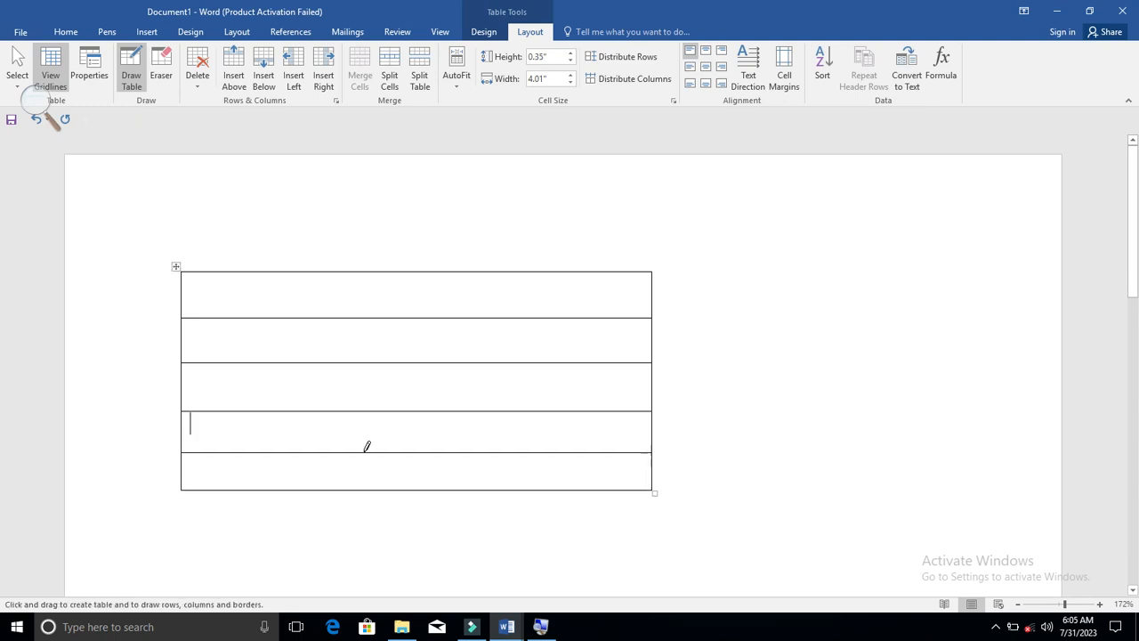
Step: Draw two full-height vertical lines to split the table into three columns, and turn off table drawing
{"action": "left_click", "coordinate": [273, 265]}
{"action": "left_click_drag", "start_coordinate": [273, 264], "coordinate": [272, 489]}
{"action": "left_click_drag", "start_coordinate": [255, 272], "coordinate": [240, 481]}
{"action": "left_click_drag", "start_coordinate": [308, 274], "coordinate": [304, 491]}
{"action": "left_click", "coordinate": [471, 270]}
{"action": "mouse_move", "coordinate": [471, 270]}
{"action": "left_mouse_down"}
{"action": "mouse_move", "coordinate": [452, 387]}
{"action": "mouse_move", "coordinate": [466, 485]}
{"action": "left_mouse_up"}
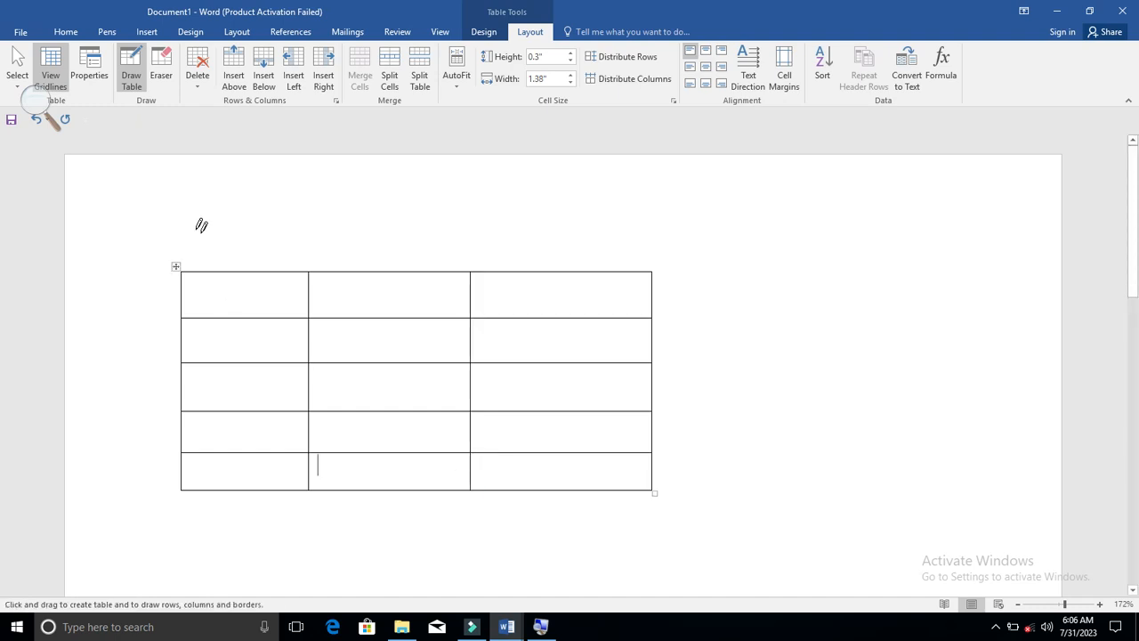
{"action": "left_click", "coordinate": [654, 191]}
{"action": "left_click", "coordinate": [130, 64]}
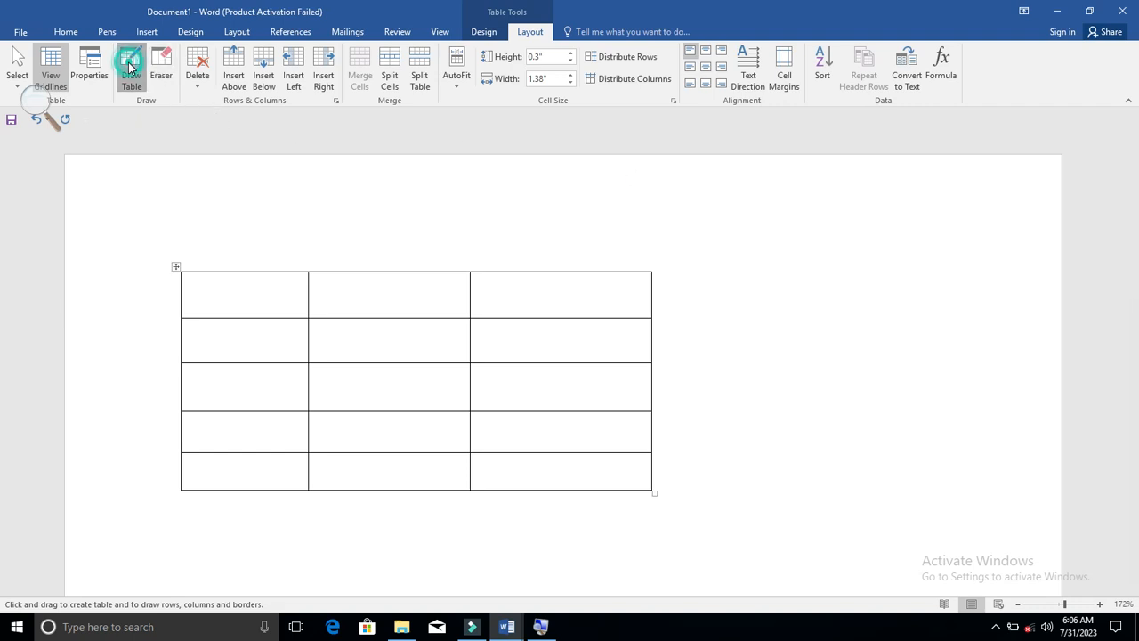
Step: Number the cells of the table's first column from 1 to 5, going down
{"action": "left_click", "coordinate": [230, 299]}
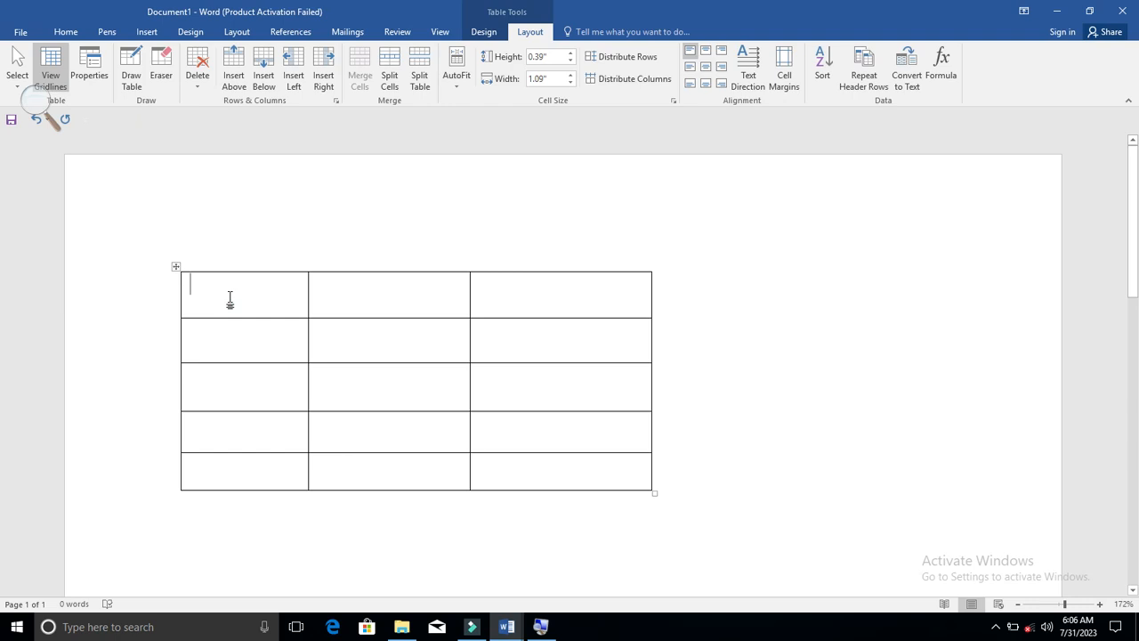
{"action": "type", "text": "1"}
{"action": "left_click", "coordinate": [211, 339]}
{"action": "type", "text": "2"}
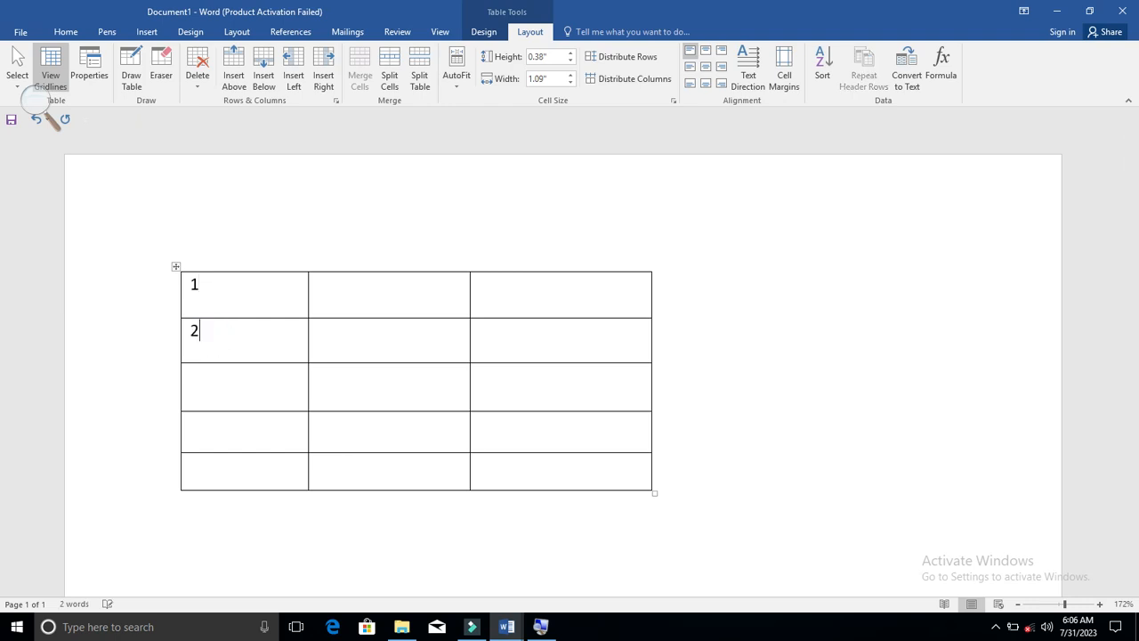
{"action": "left_click", "coordinate": [211, 393]}
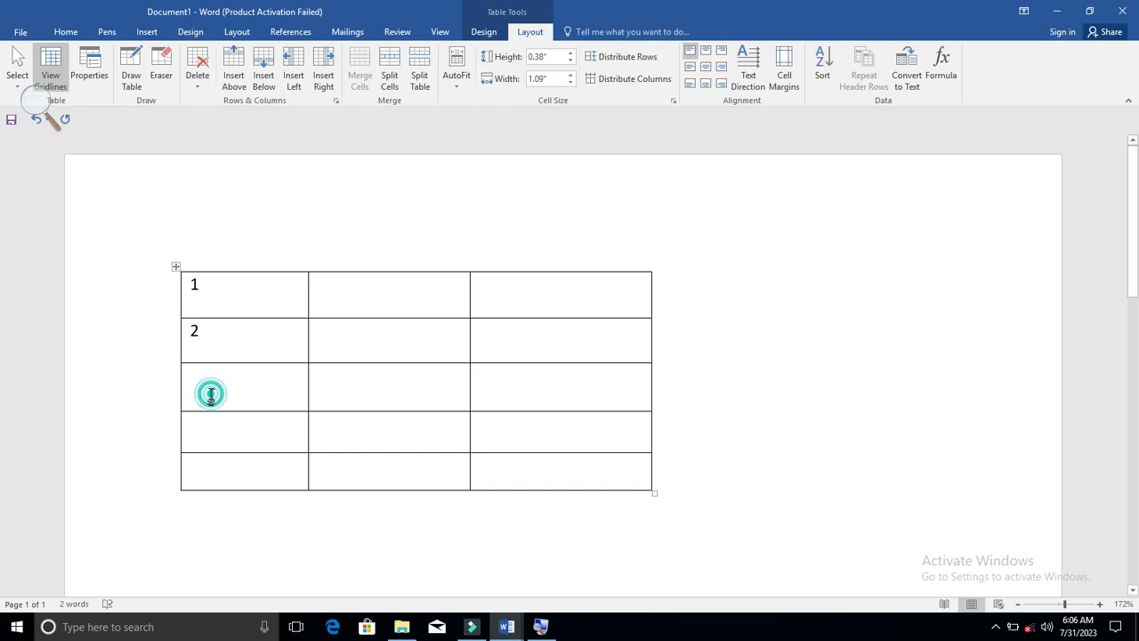
{"action": "type", "text": "3"}
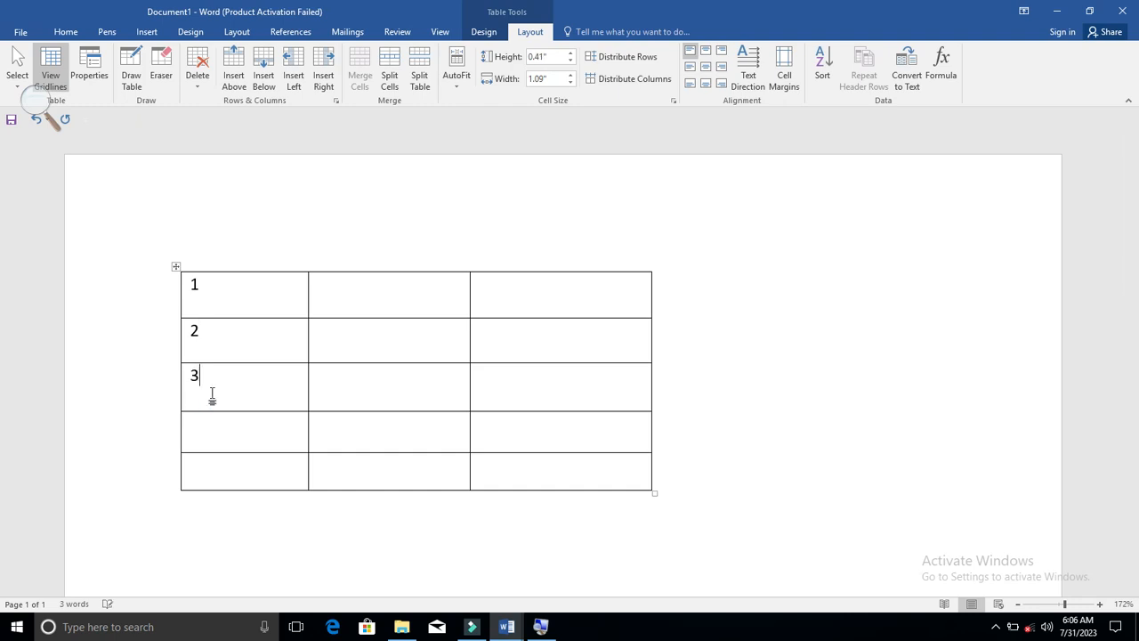
{"action": "left_click", "coordinate": [205, 427]}
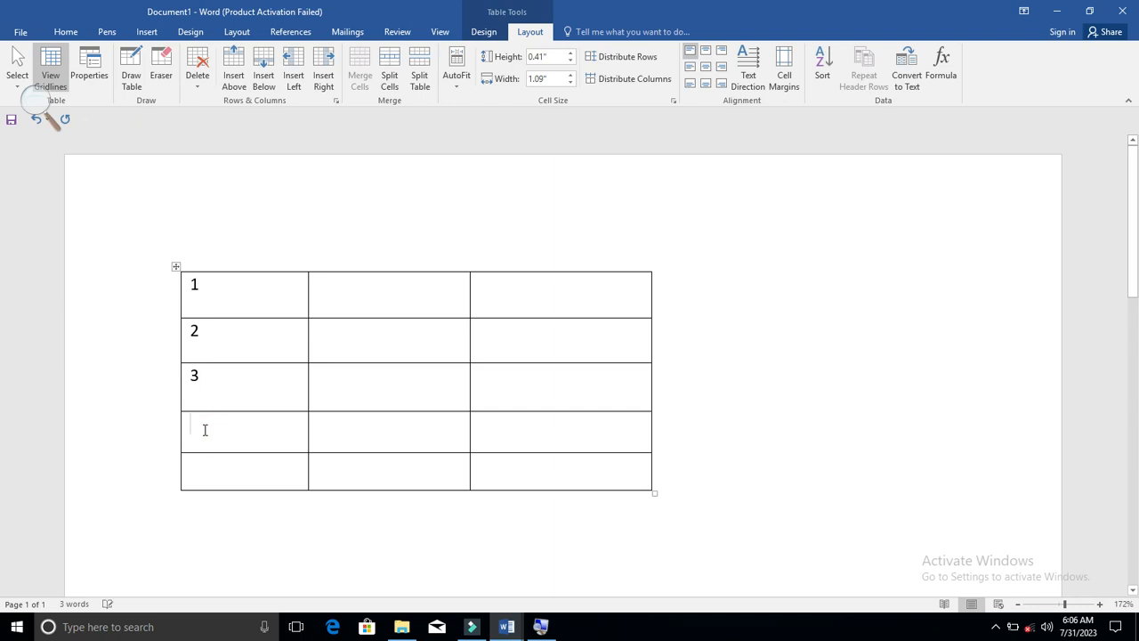
{"action": "type", "text": "4"}
{"action": "left_click", "coordinate": [222, 472]}
{"action": "type", "text": "5"}
Step: Add three empty rows at the end of the table by advancing the cursor past its last cell
{"action": "key", "text": "Tab"}
{"action": "key", "text": "Tab"}
{"action": "key", "text": "Tab"}
{"action": "key", "text": "Tab"}
{"action": "key", "text": "Tab"}
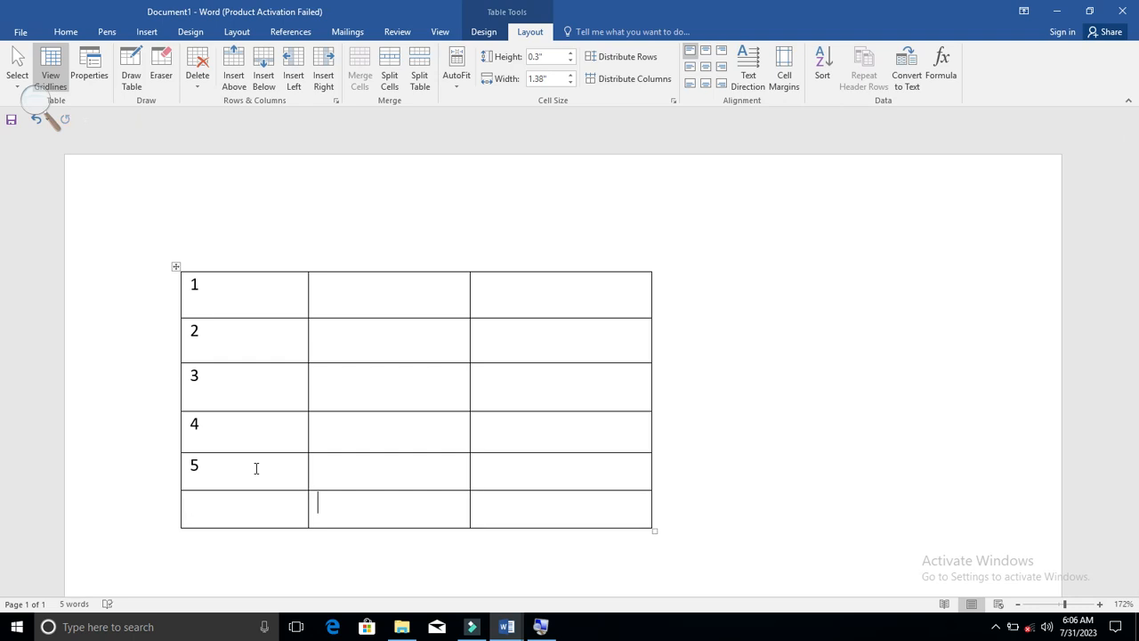
{"action": "key", "text": "Tab"}
{"action": "key", "text": "Tab"}
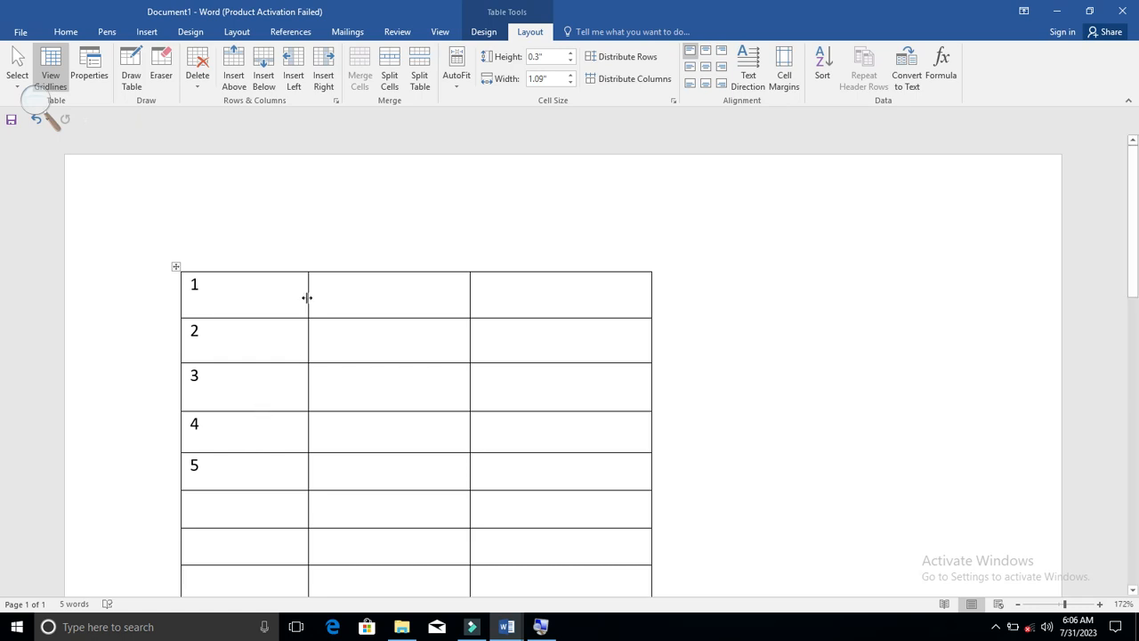
{"action": "scroll", "coordinate": [307, 298], "scroll_direction": "down", "scroll_amount": 3}
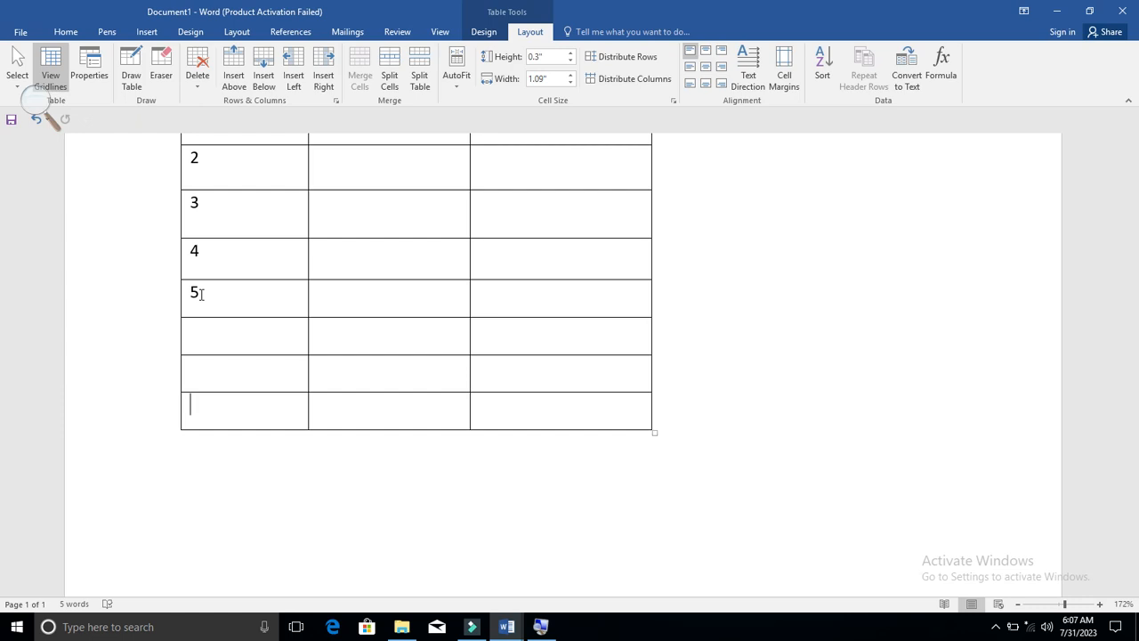
Step: Move the cursor cell by cell from the table's last row back to the cell containing 5
{"action": "key", "text": "Left"}
{"action": "key", "text": "Left"}
{"action": "key", "text": "Left"}
{"action": "key", "text": "Left"}
{"action": "key", "text": "Left"}
{"action": "key", "text": "Left"}
{"action": "key", "text": "Left"}
{"action": "key", "text": "Left"}
{"action": "key", "text": "Left"}
{"action": "key", "text": "Left"}
{"action": "scroll", "coordinate": [296, 182], "scroll_direction": "up", "scroll_amount": 2}
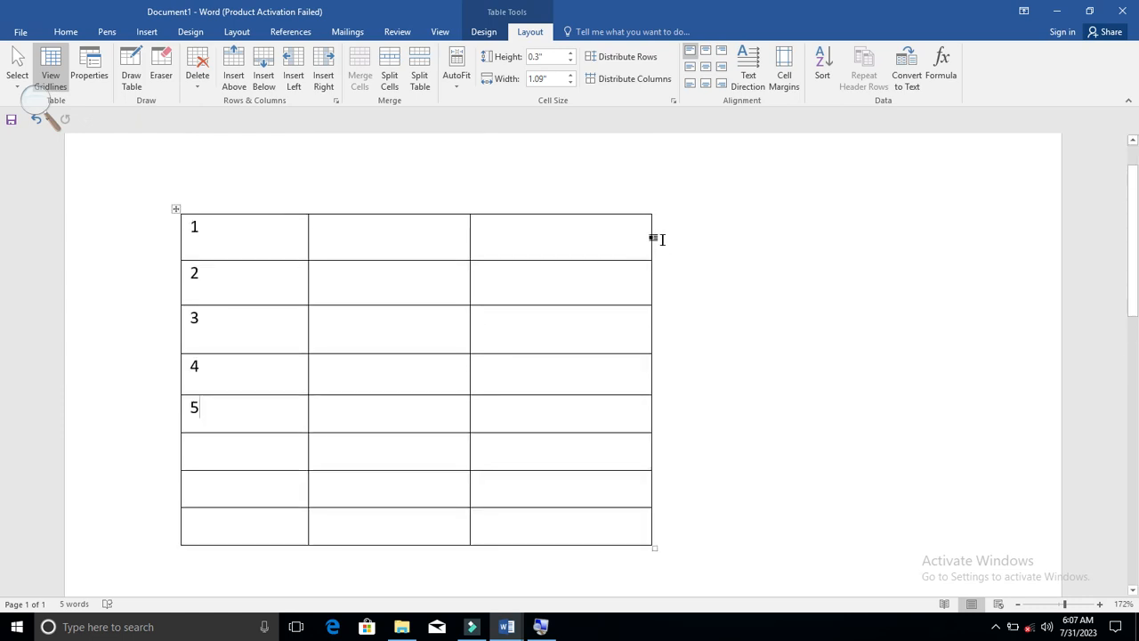
Step: Insert an empty row directly below row 1 and another directly below row 3, from each row's end
{"action": "left_click", "coordinate": [658, 238]}
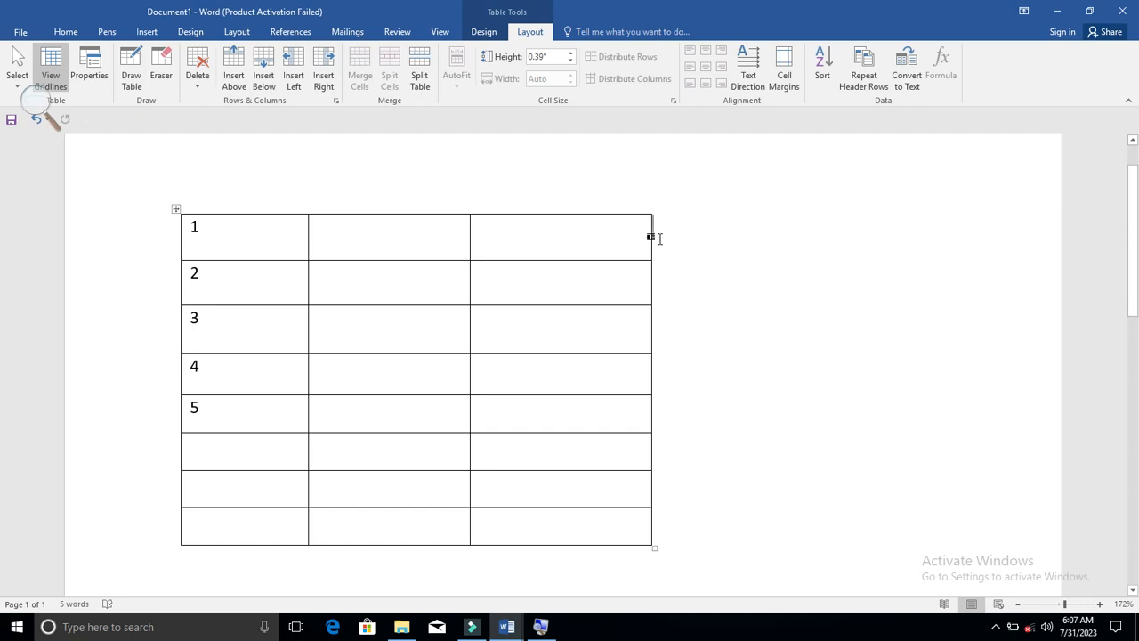
{"action": "key", "text": "Return"}
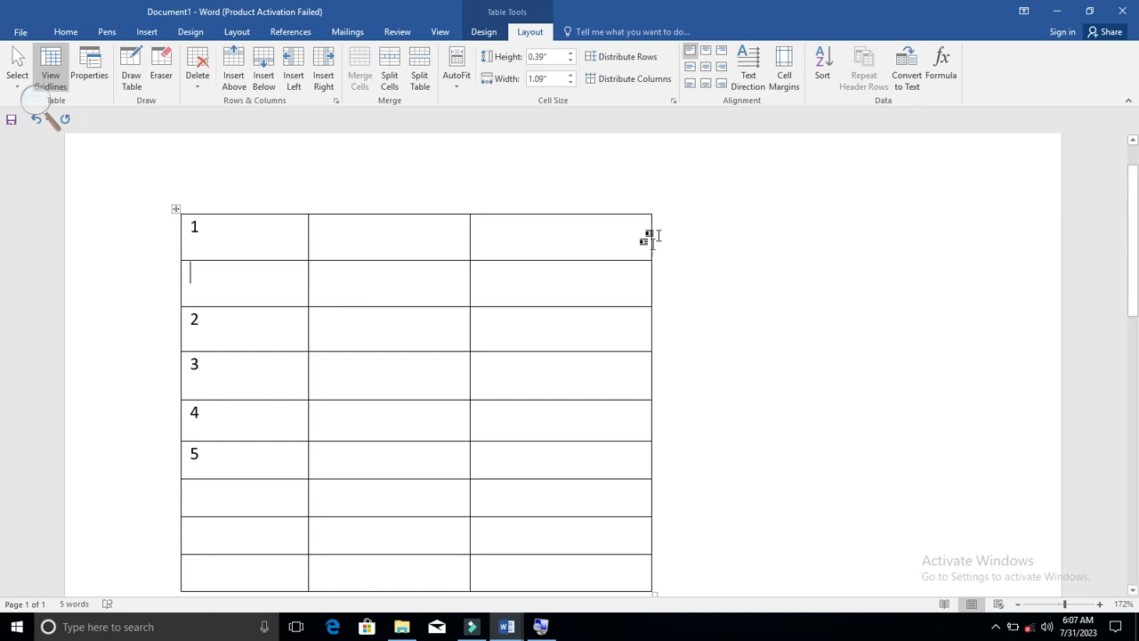
{"action": "left_click", "coordinate": [657, 368]}
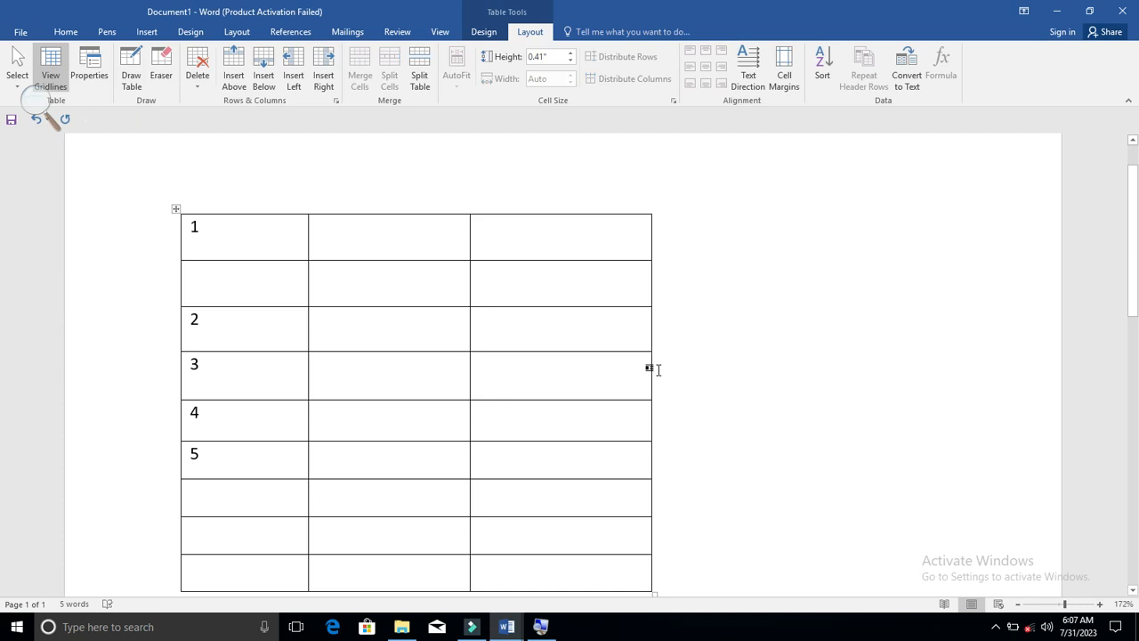
{"action": "key", "text": "Return"}
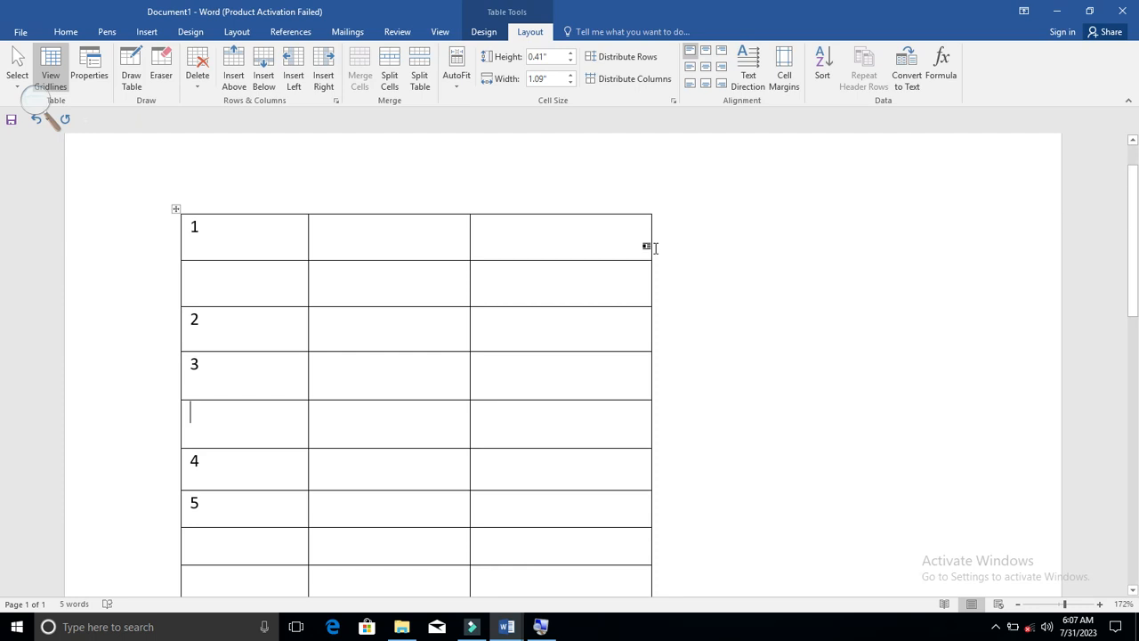
Step: Select the row numbered 1 and insert two empty rows below it
{"action": "left_click_drag", "start_coordinate": [598, 237], "coordinate": [224, 225]}
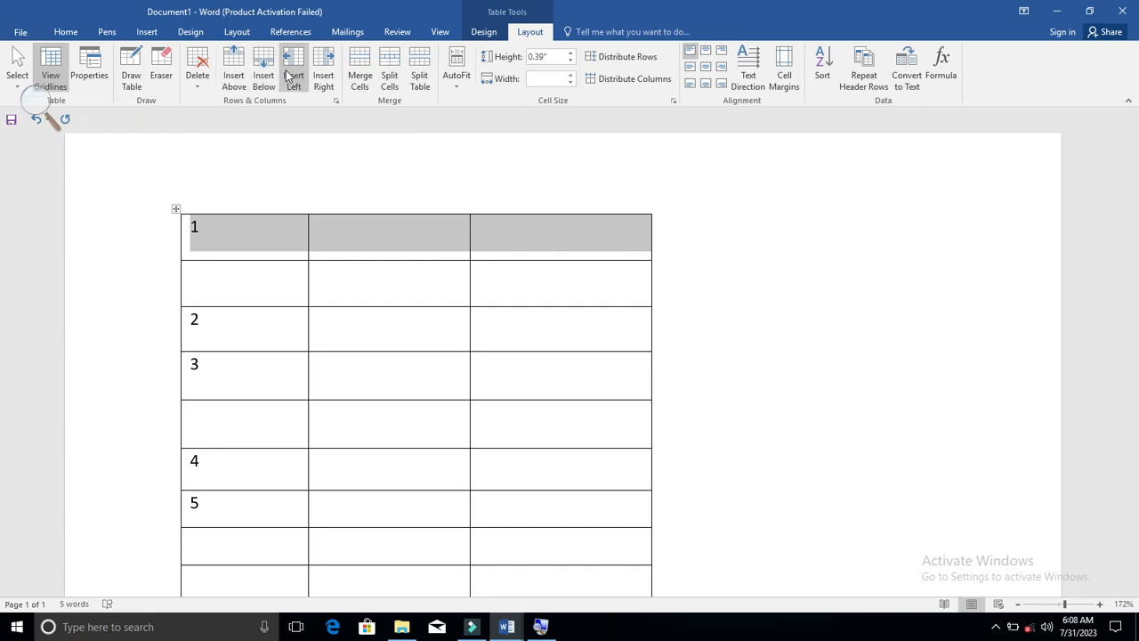
{"action": "left_click", "coordinate": [259, 80]}
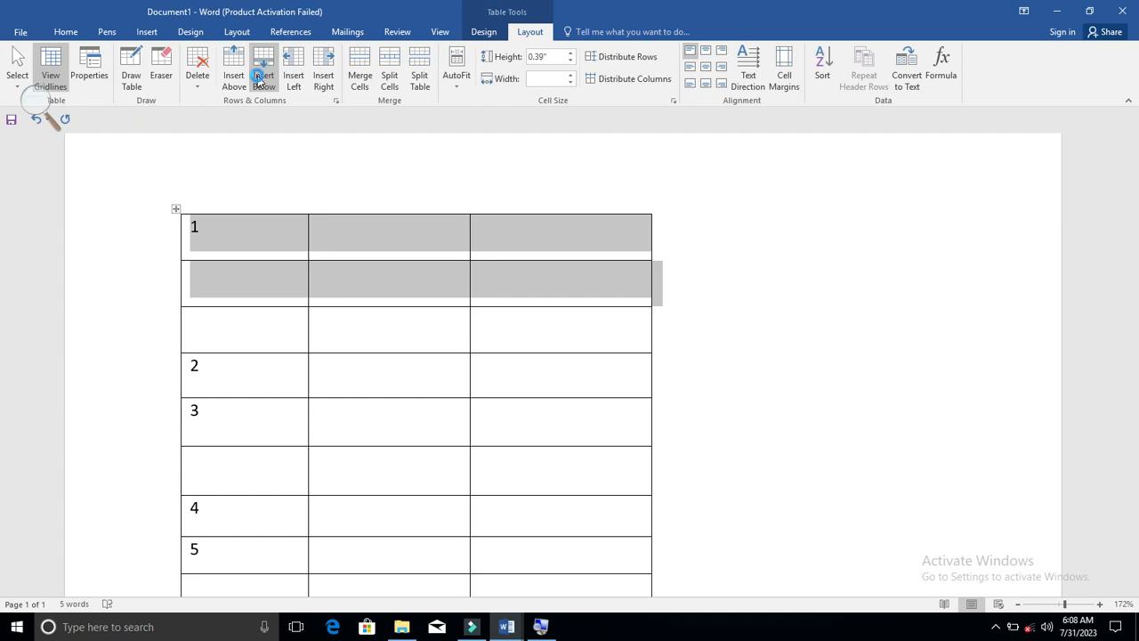
{"action": "left_click", "coordinate": [268, 77]}
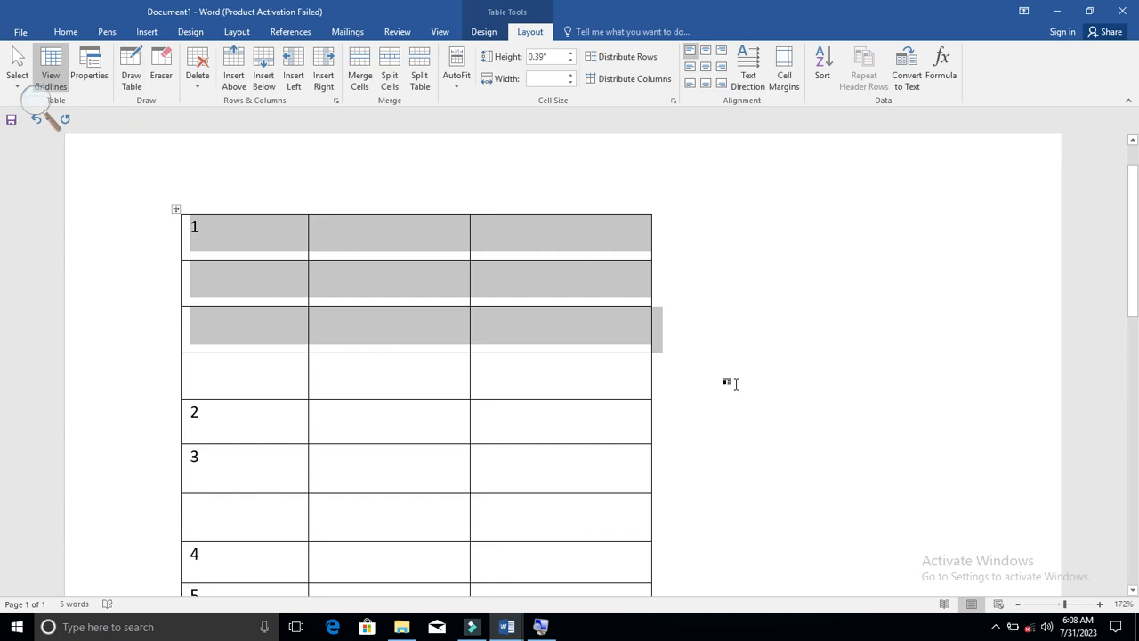
Step: Select the row numbered 3 and insert an empty row above it
{"action": "scroll", "coordinate": [732, 383], "scroll_direction": "down", "scroll_amount": 3}
{"action": "left_click_drag", "start_coordinate": [529, 346], "coordinate": [227, 364]}
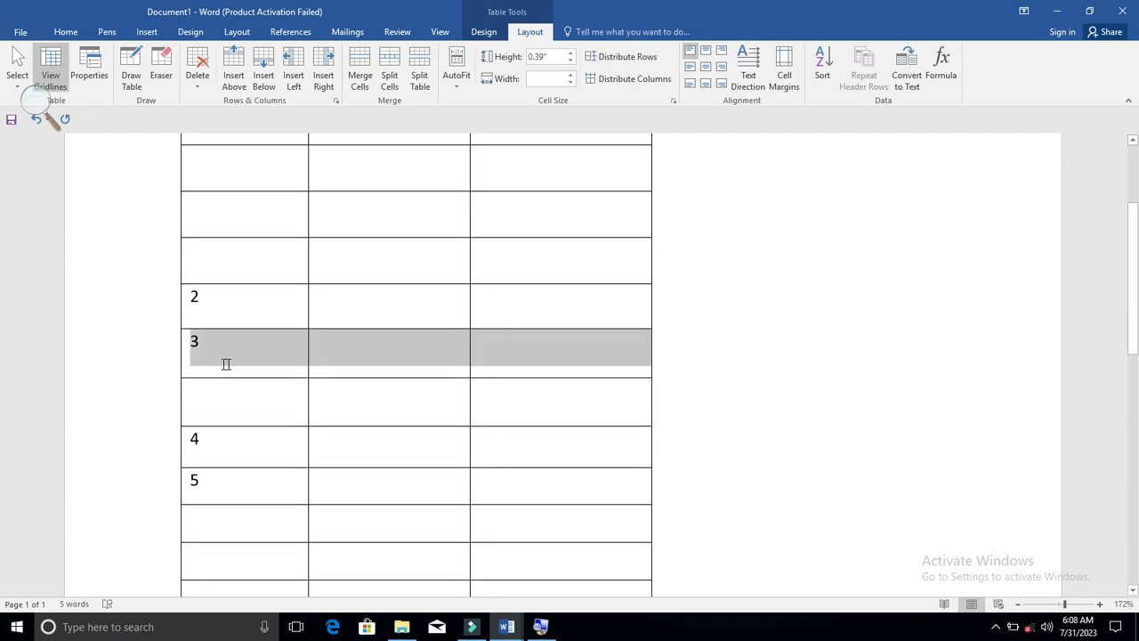
{"action": "left_click", "coordinate": [100, 66]}
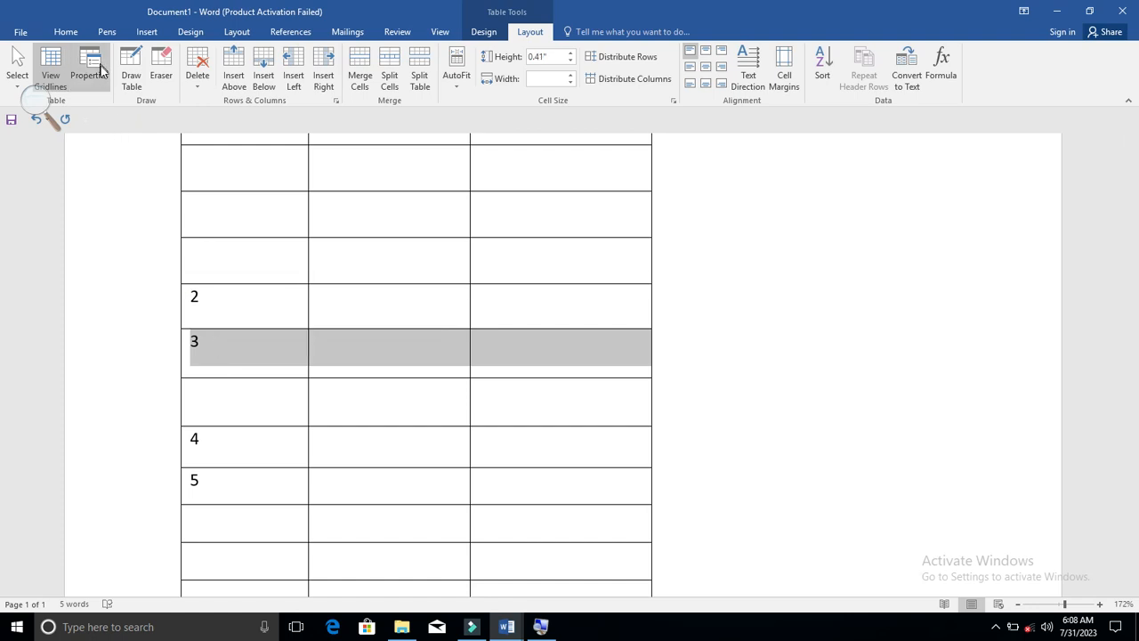
{"action": "left_click", "coordinate": [233, 68]}
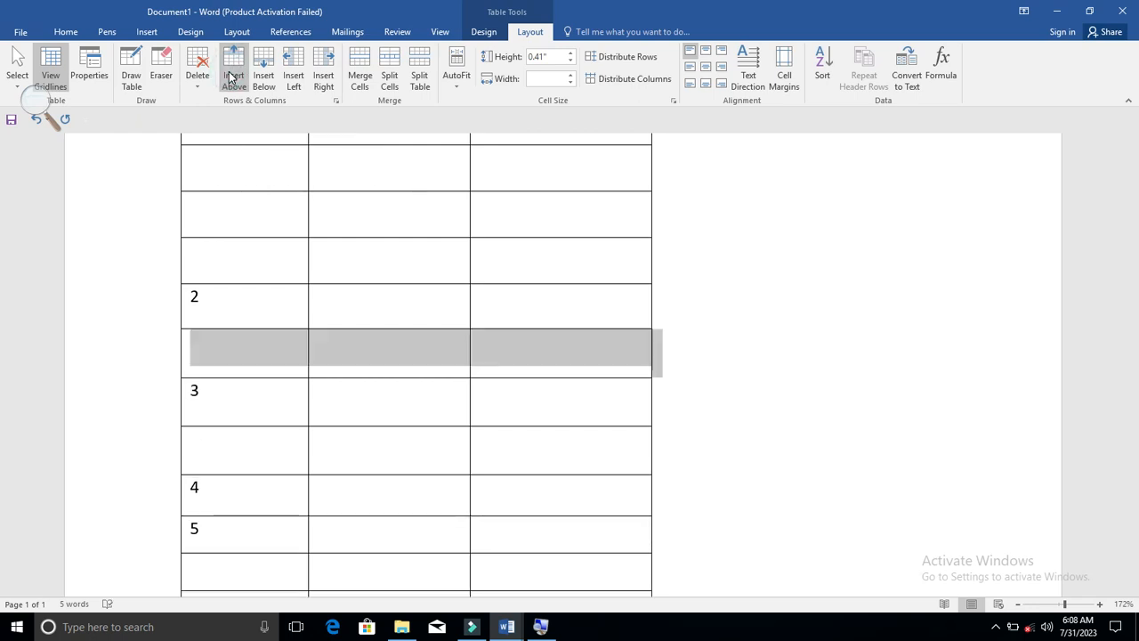
Step: Insert a second empty row between the rows numbered 2 and 3, above the selected empty row
{"action": "left_click", "coordinate": [230, 76]}
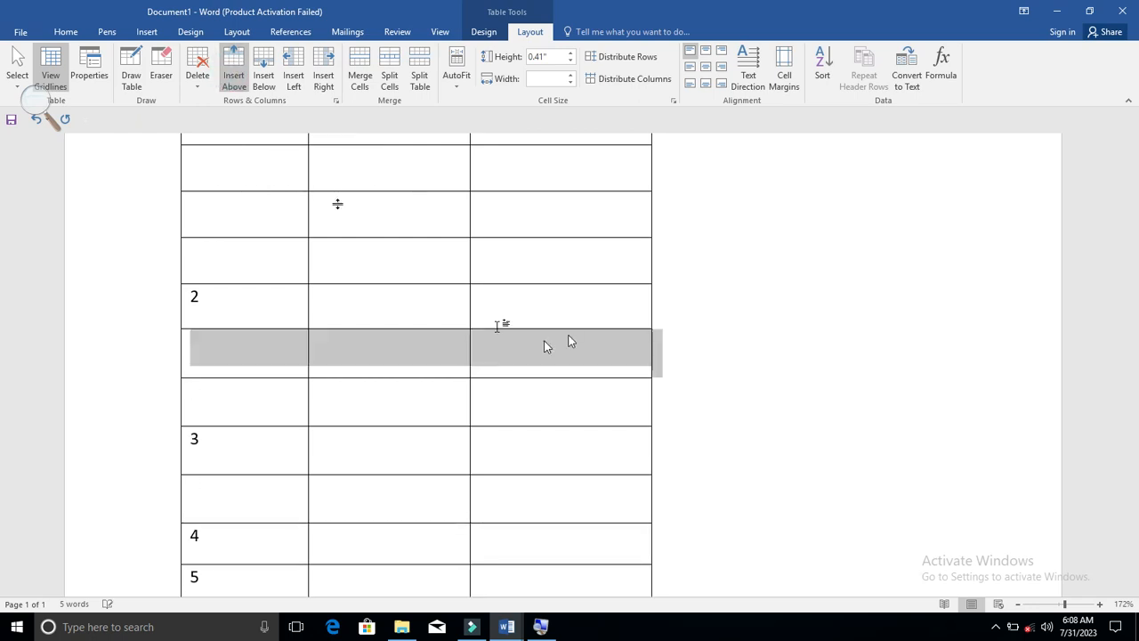
{"action": "scroll", "coordinate": [613, 327], "scroll_direction": "up", "scroll_amount": 4}
Step: Select all of the table's rows and then only its third column, and clear that selection
{"action": "left_click", "coordinate": [530, 292]}
{"action": "left_click_drag", "start_coordinate": [529, 292], "coordinate": [510, 485]}
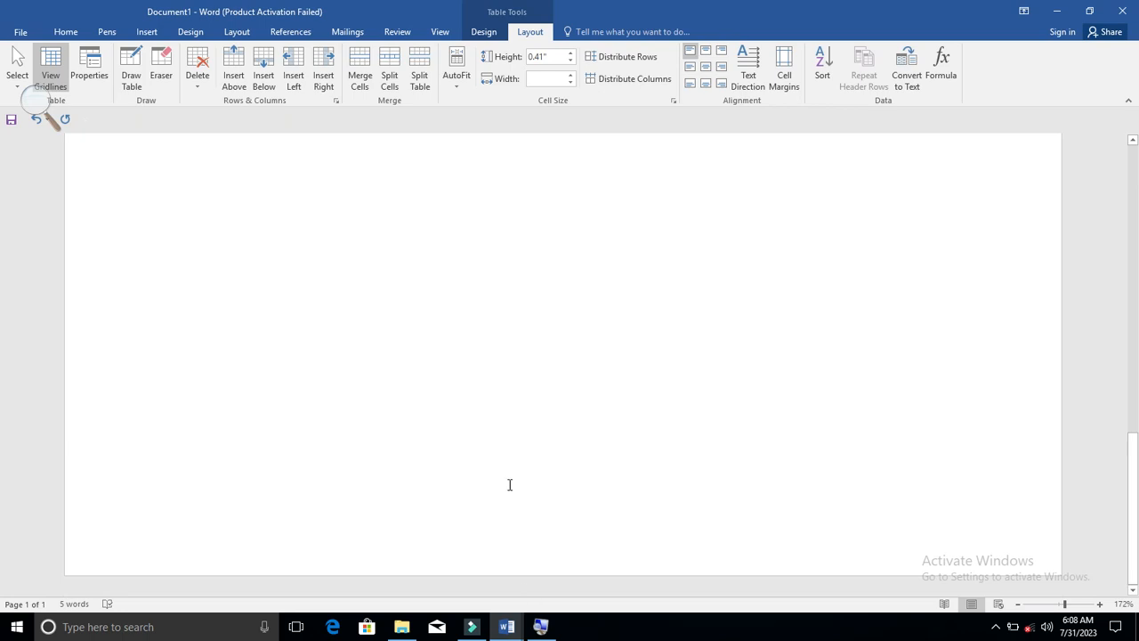
{"action": "left_click_drag", "start_coordinate": [498, 315], "coordinate": [499, 313]}
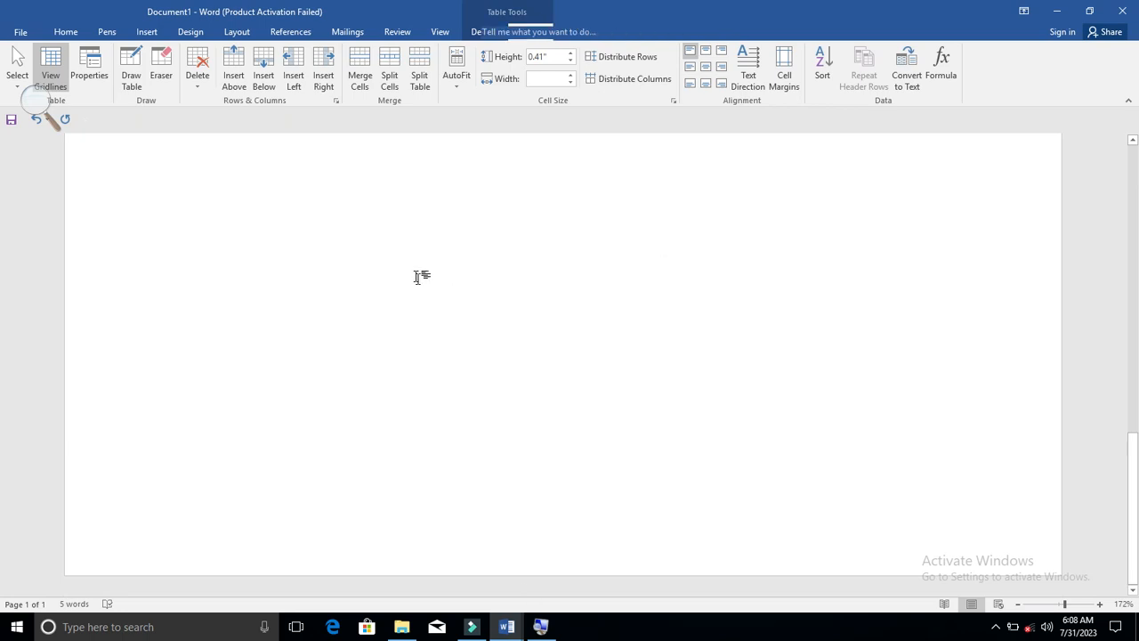
{"action": "scroll", "coordinate": [418, 281], "scroll_direction": "up", "scroll_amount": 3}
{"action": "scroll", "coordinate": [415, 282], "scroll_direction": "up", "scroll_amount": 8}
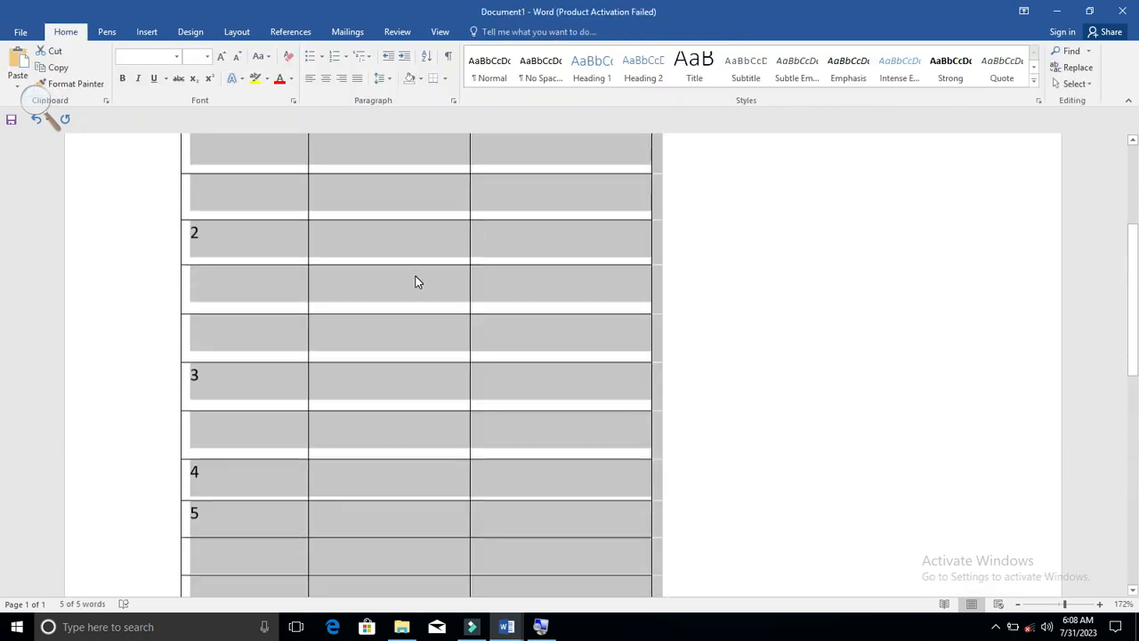
{"action": "scroll", "coordinate": [415, 282], "scroll_direction": "up", "scroll_amount": 1}
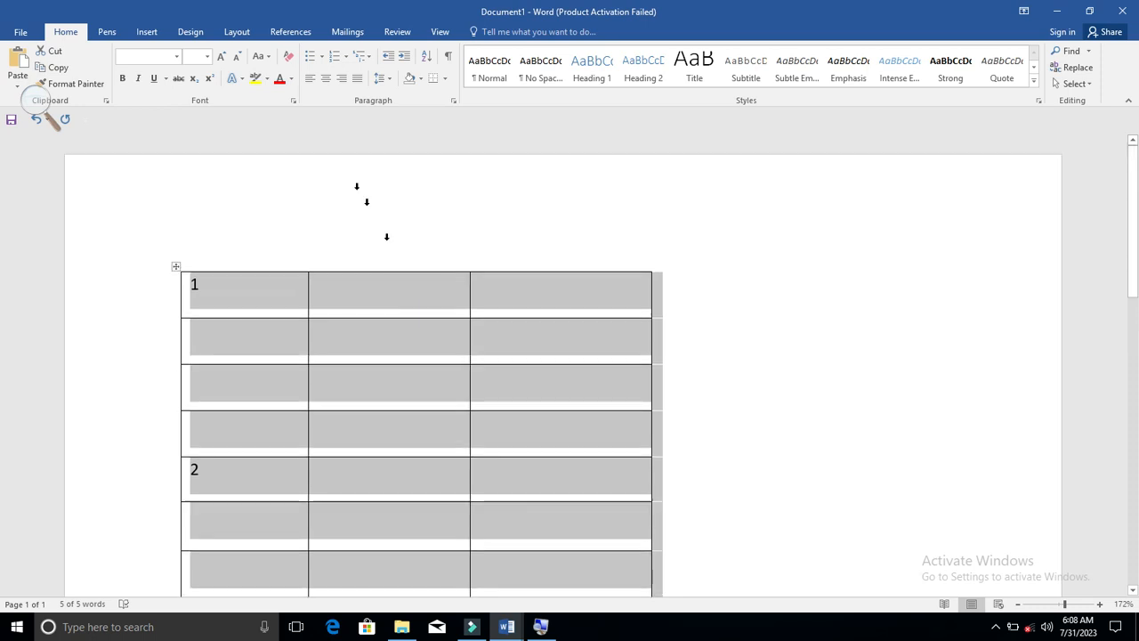
{"action": "left_click", "coordinate": [529, 236]}
{"action": "left_click", "coordinate": [445, 295]}
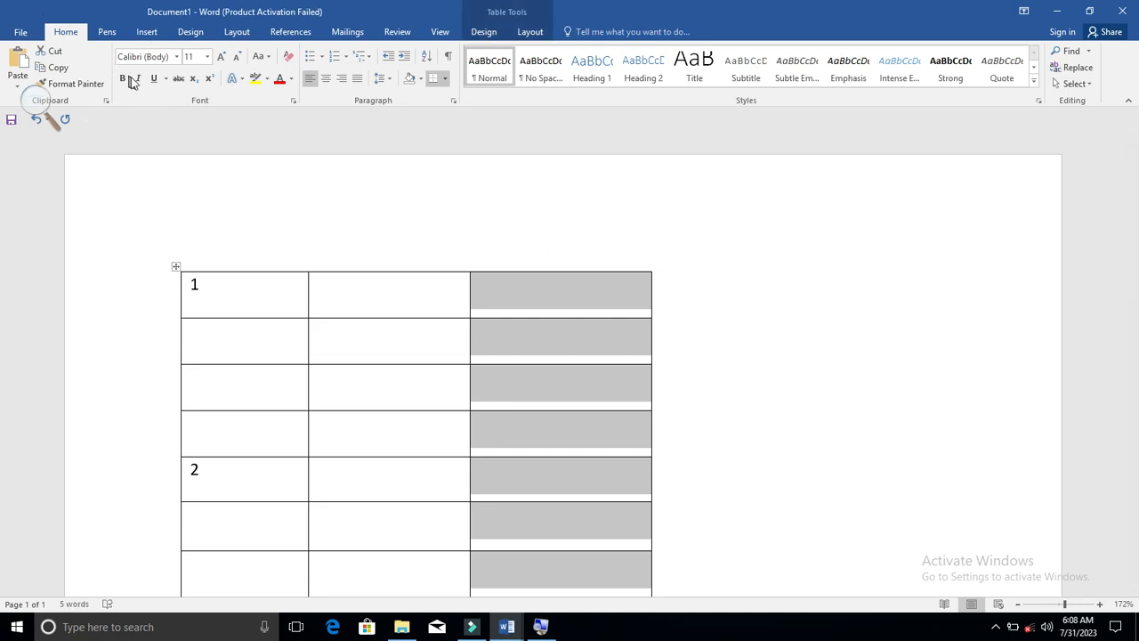
{"action": "left_click", "coordinate": [514, 195]}
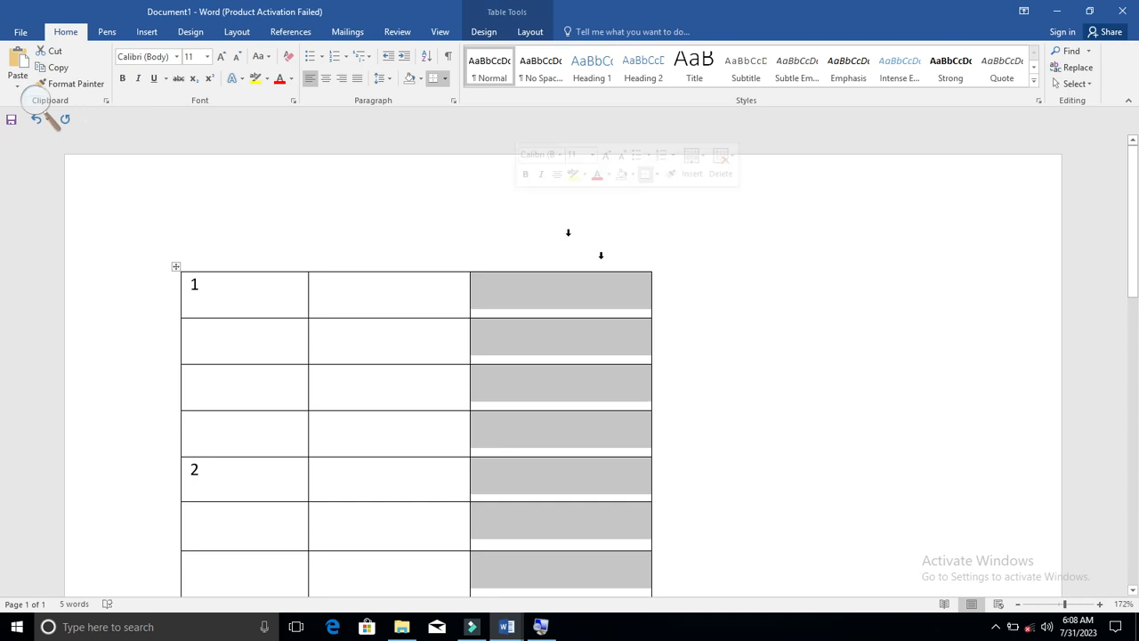
{"action": "left_click", "coordinate": [684, 220]}
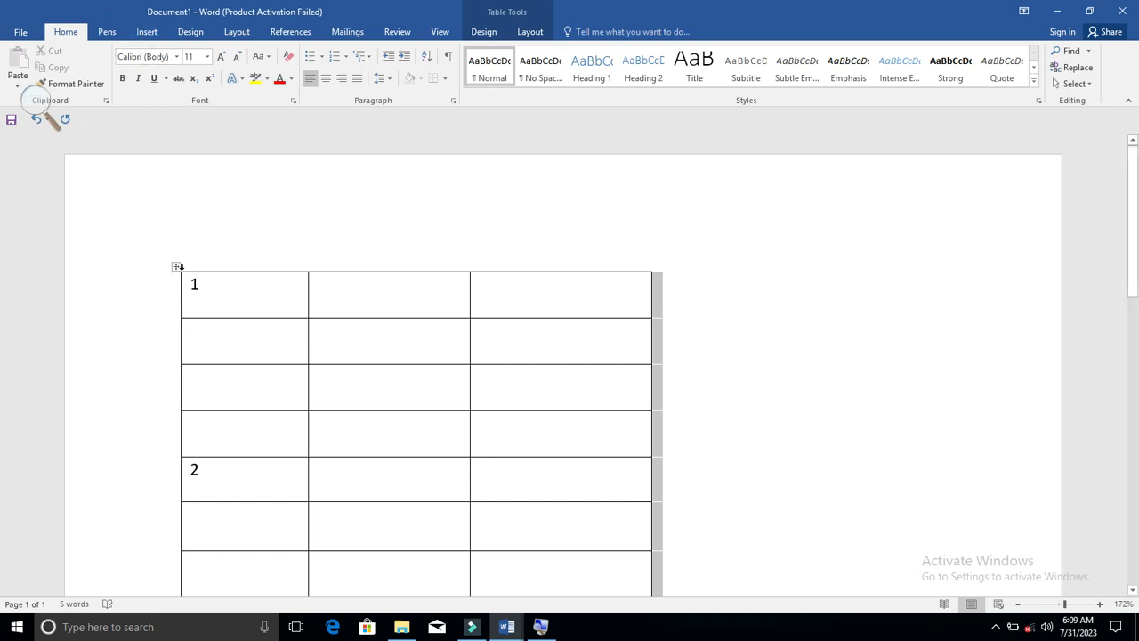
Step: Select the whole table and delete it from the document
{"action": "left_click", "coordinate": [177, 266]}
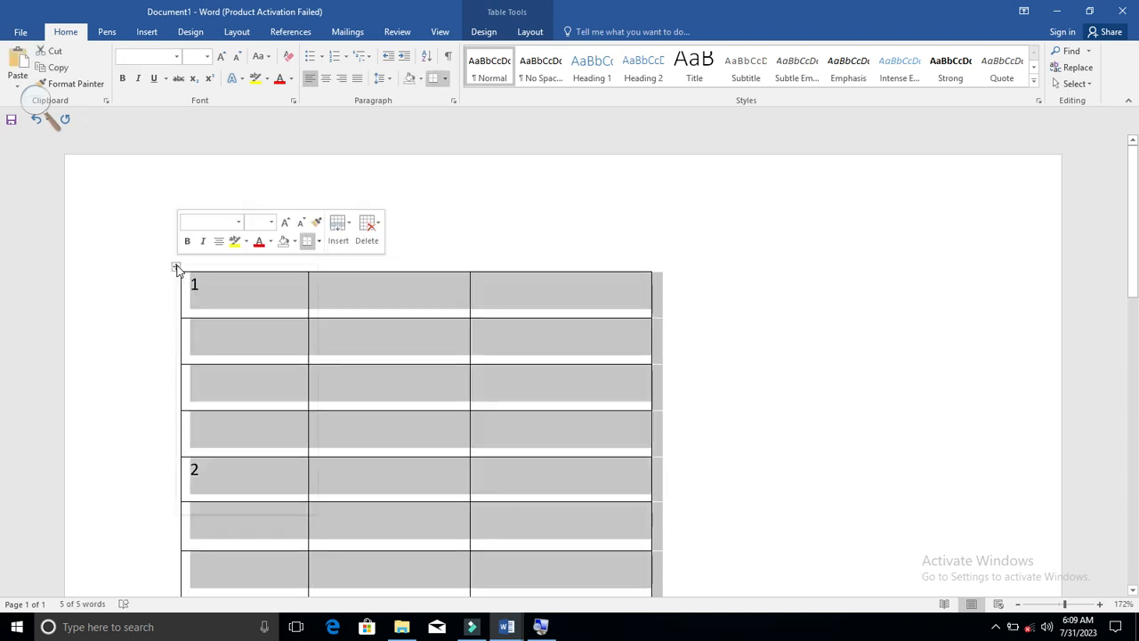
{"action": "right_click", "coordinate": [176, 265]}
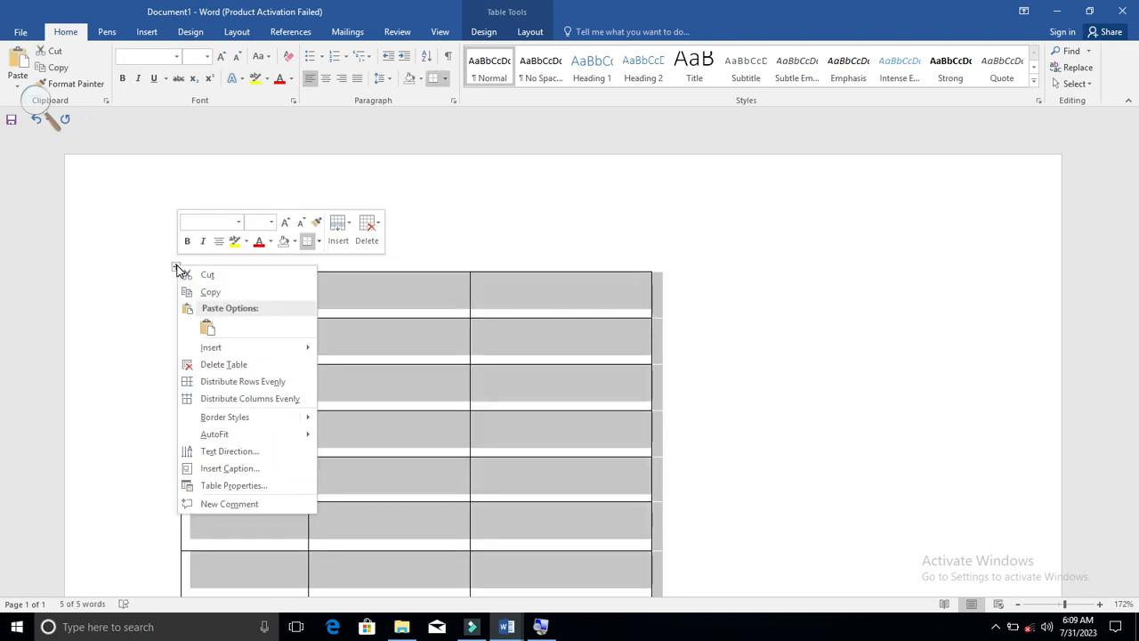
{"action": "left_click", "coordinate": [213, 368]}
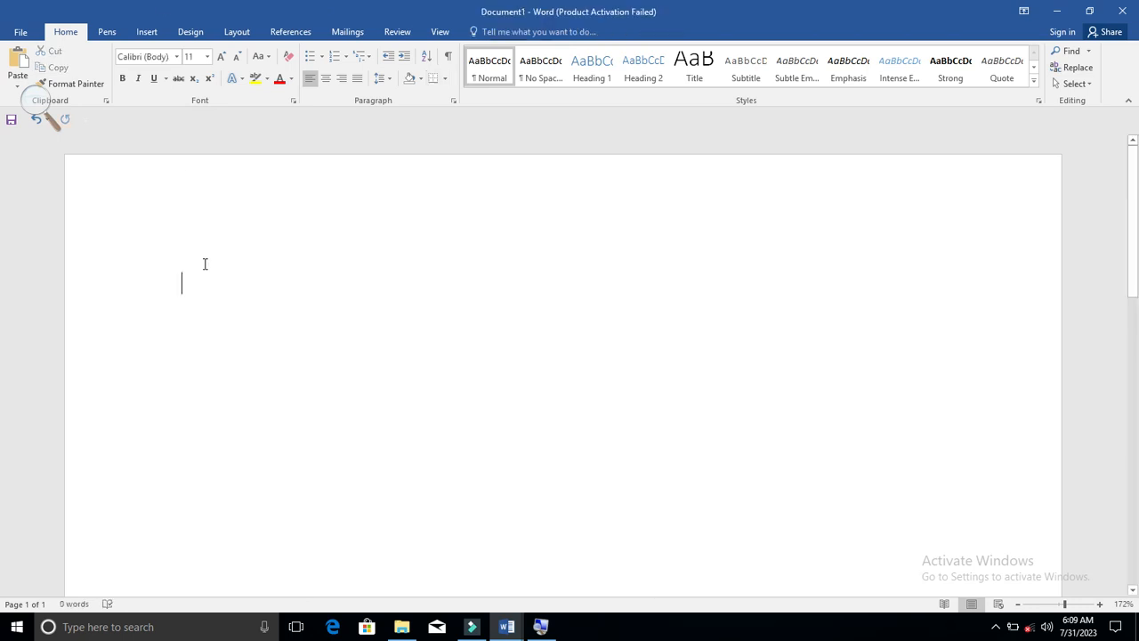
Step: Insert a table of three columns and two rows, and move its column borders so the first column is widest and the last narrowest
{"action": "left_click", "coordinate": [148, 40]}
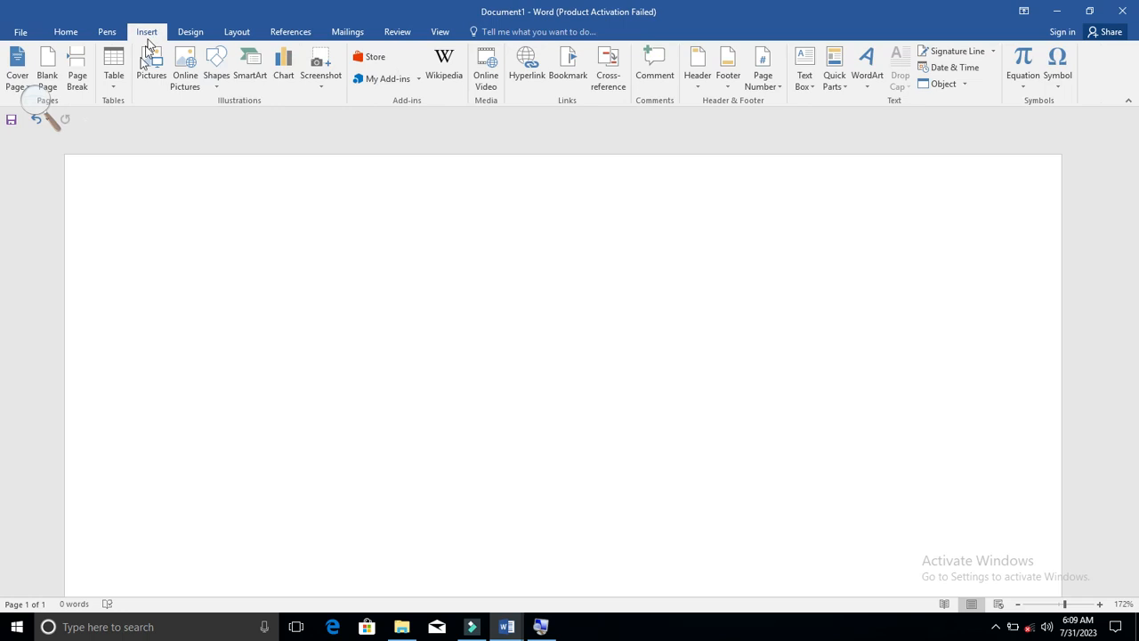
{"action": "left_click", "coordinate": [112, 78]}
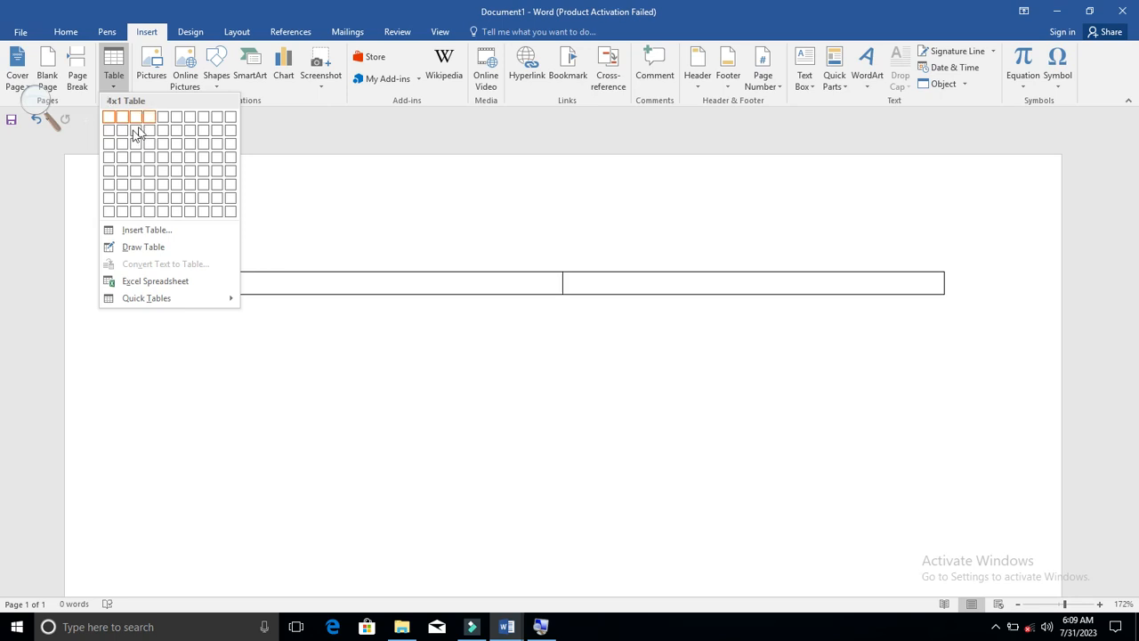
{"action": "left_click", "coordinate": [133, 132]}
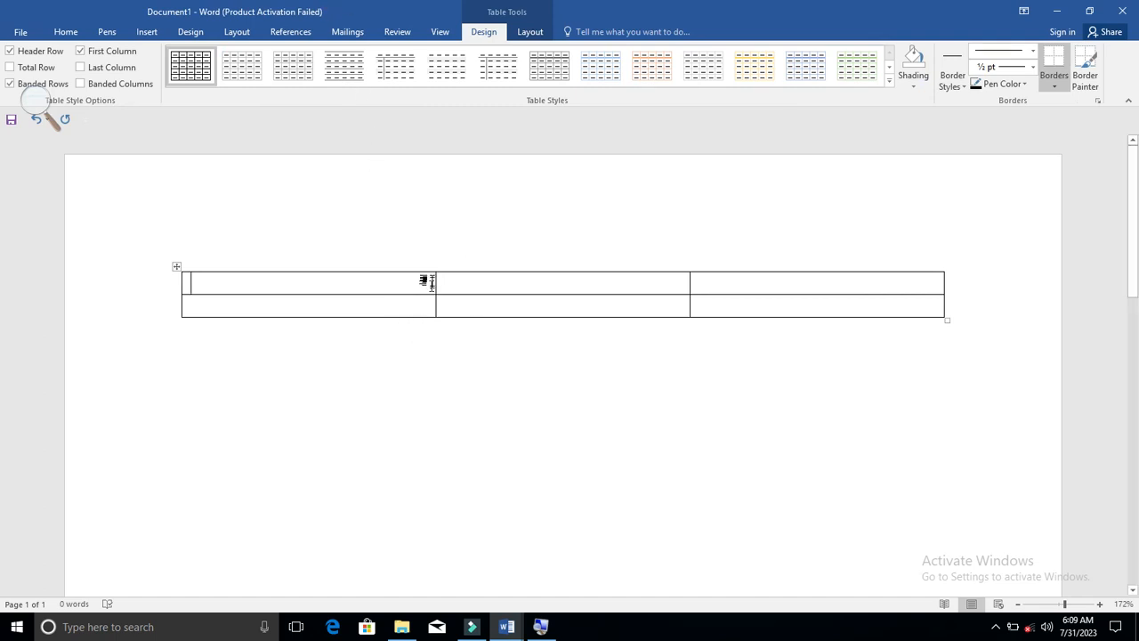
{"action": "left_click_drag", "start_coordinate": [435, 286], "coordinate": [615, 294]}
{"action": "mouse_move", "coordinate": [688, 277]}
{"action": "left_mouse_down"}
{"action": "mouse_move", "coordinate": [890, 280]}
{"action": "mouse_move", "coordinate": [840, 280]}
{"action": "left_mouse_up"}
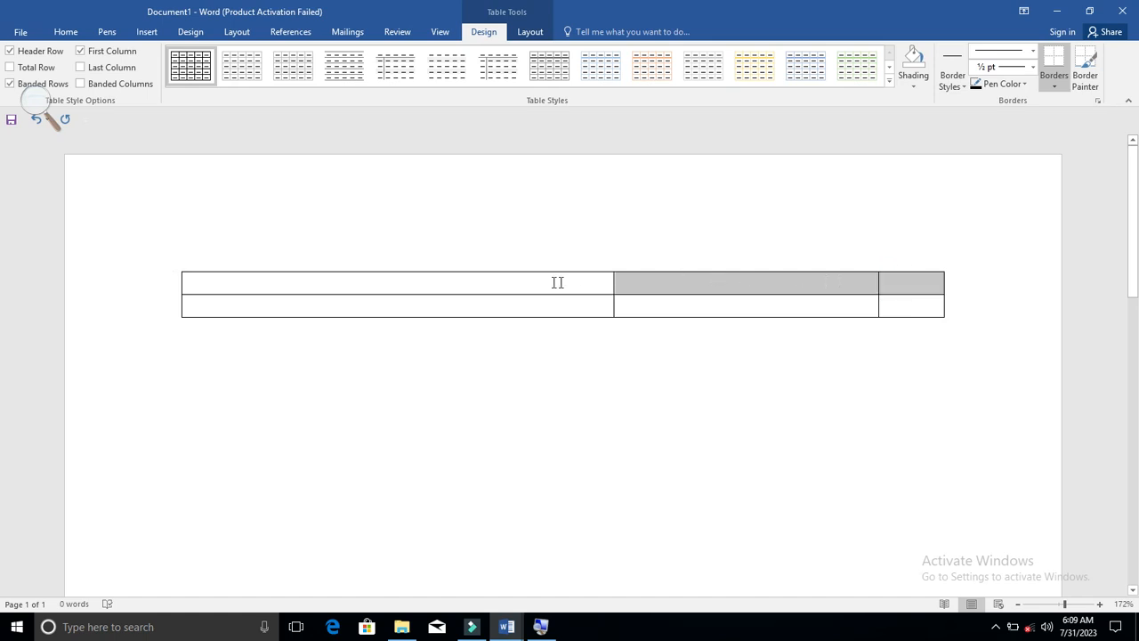
Step: Merge the three cells of the table's top row into a single cell
{"action": "left_click_drag", "start_coordinate": [557, 282], "coordinate": [531, 282]}
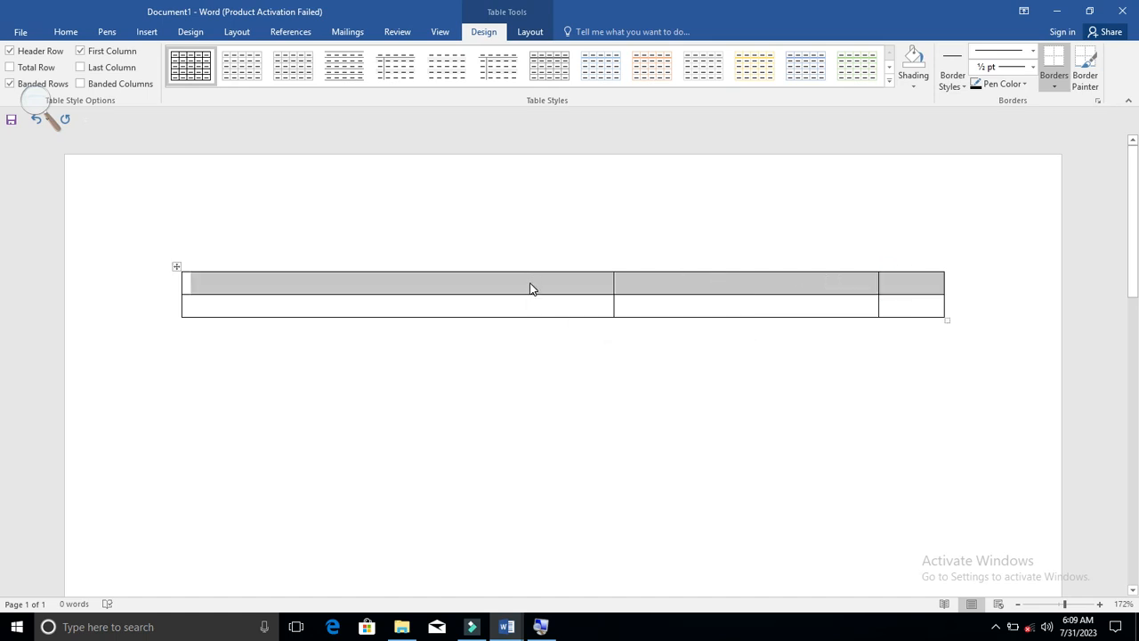
{"action": "right_click", "coordinate": [529, 289]}
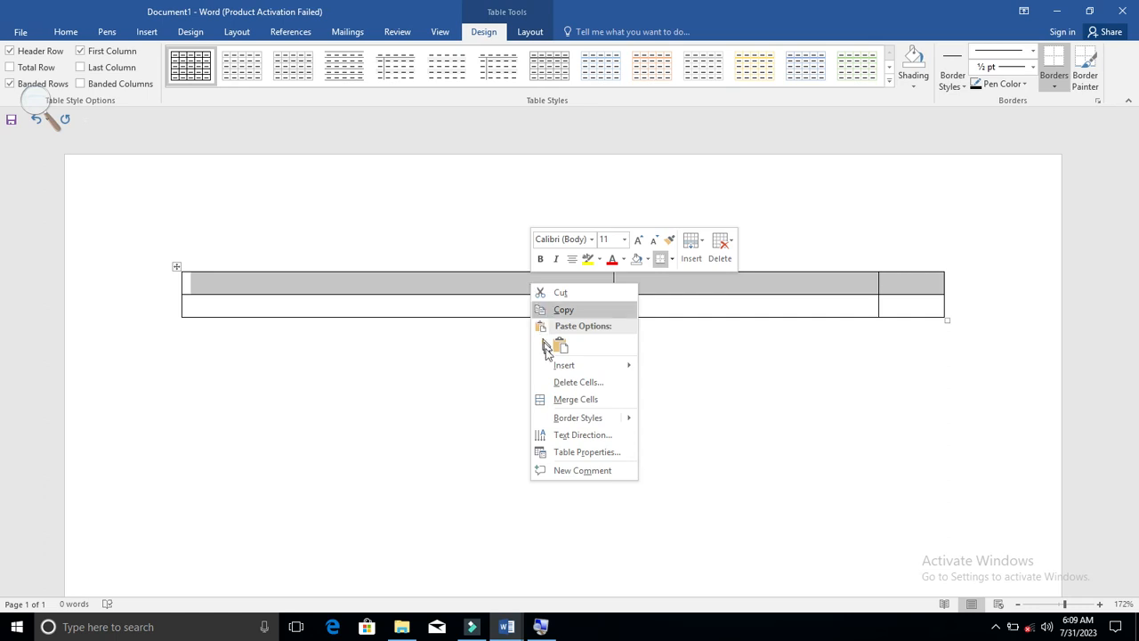
{"action": "left_click", "coordinate": [587, 400]}
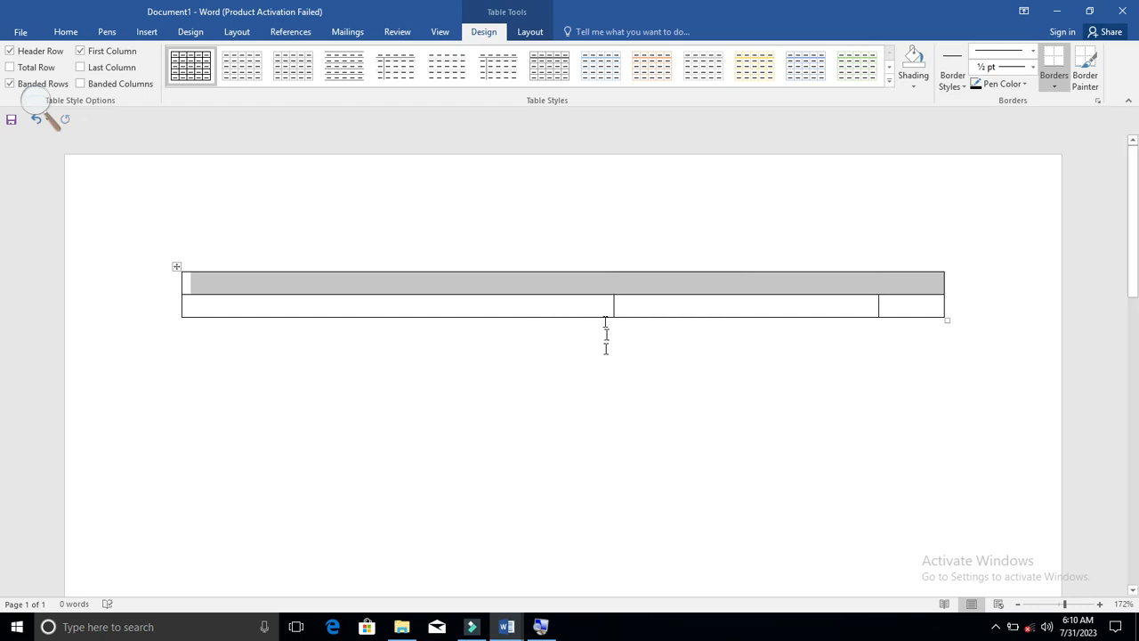
{"action": "left_click", "coordinate": [606, 282]}
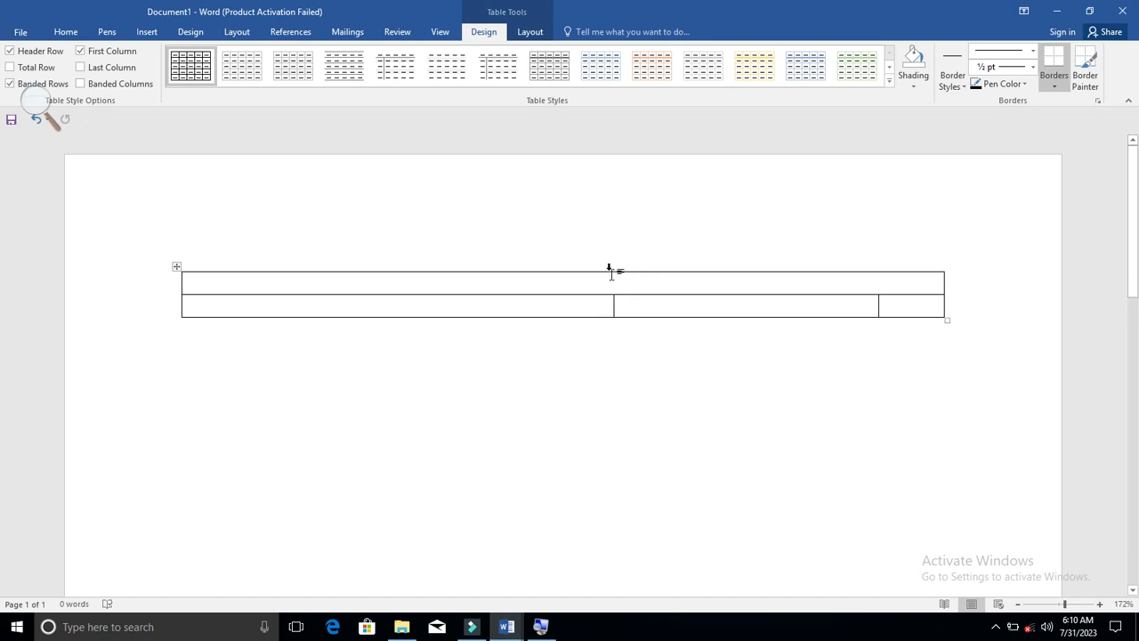
Step: Draw two vertical borders in the merged top row, roughly in line with those below, and a one-cell table about 0.23 by 0.18 inch beneath
{"action": "left_click", "coordinate": [148, 34]}
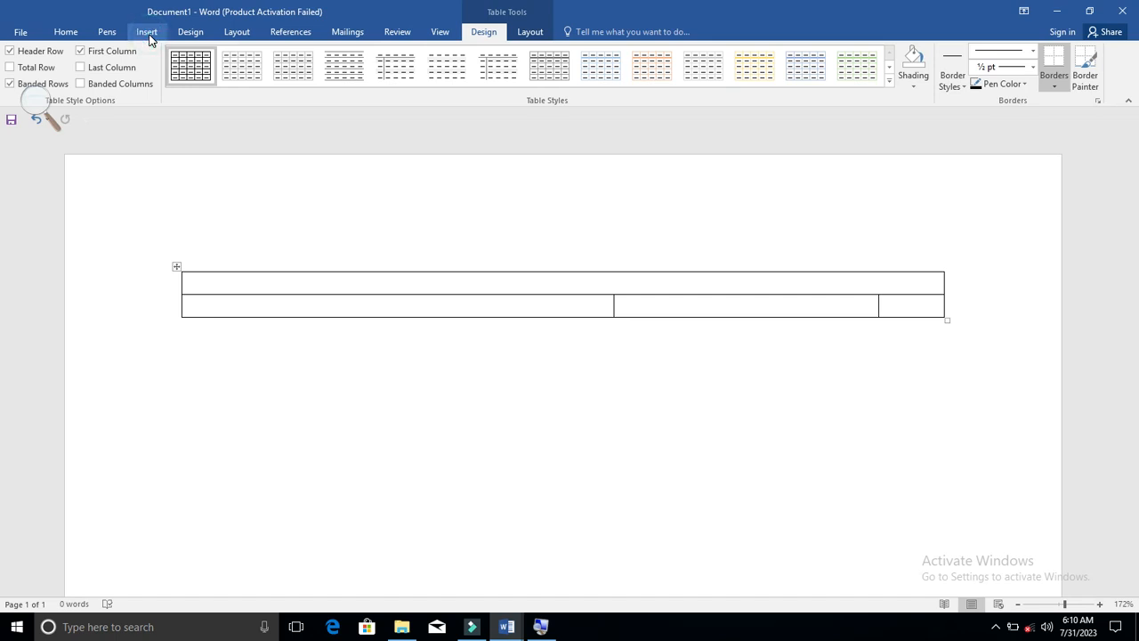
{"action": "left_click", "coordinate": [112, 69]}
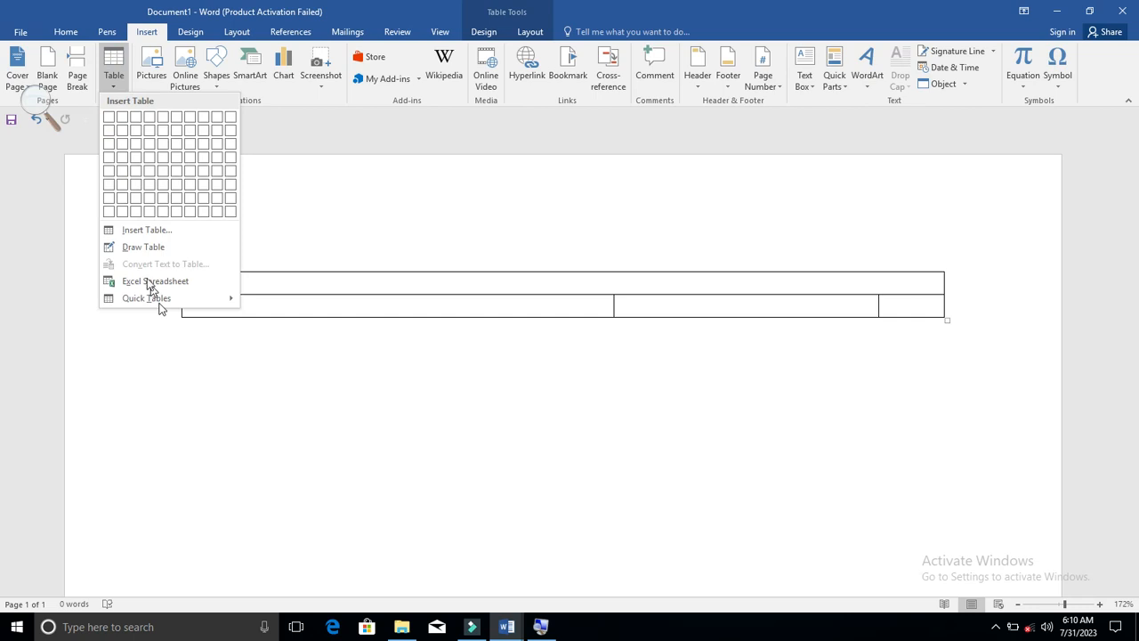
{"action": "left_click", "coordinate": [152, 246]}
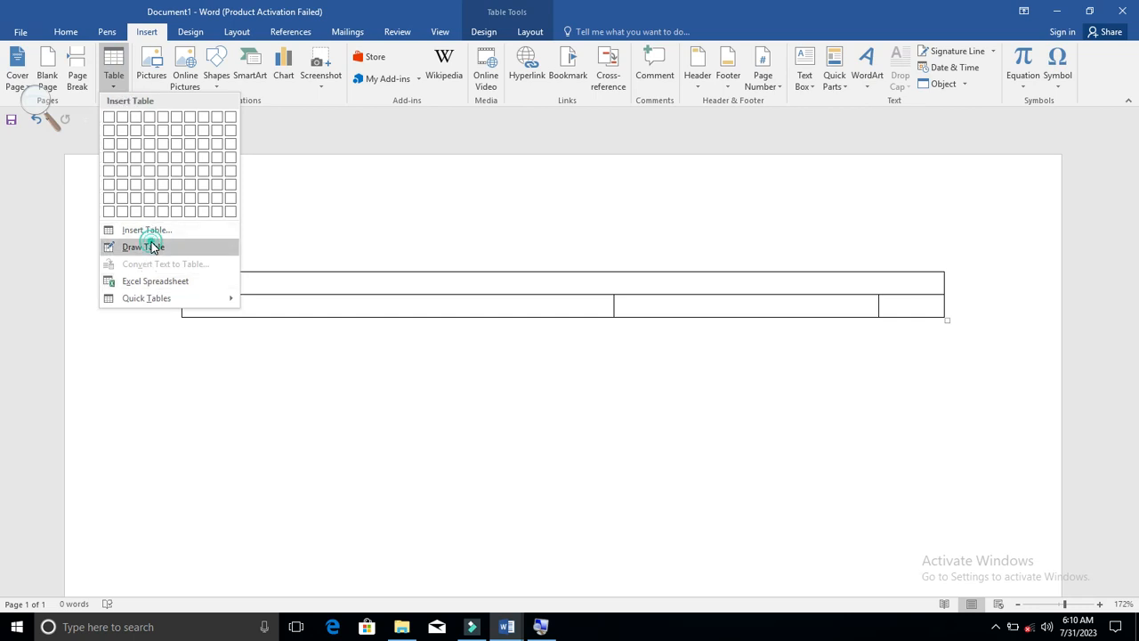
{"action": "left_click", "coordinate": [618, 288]}
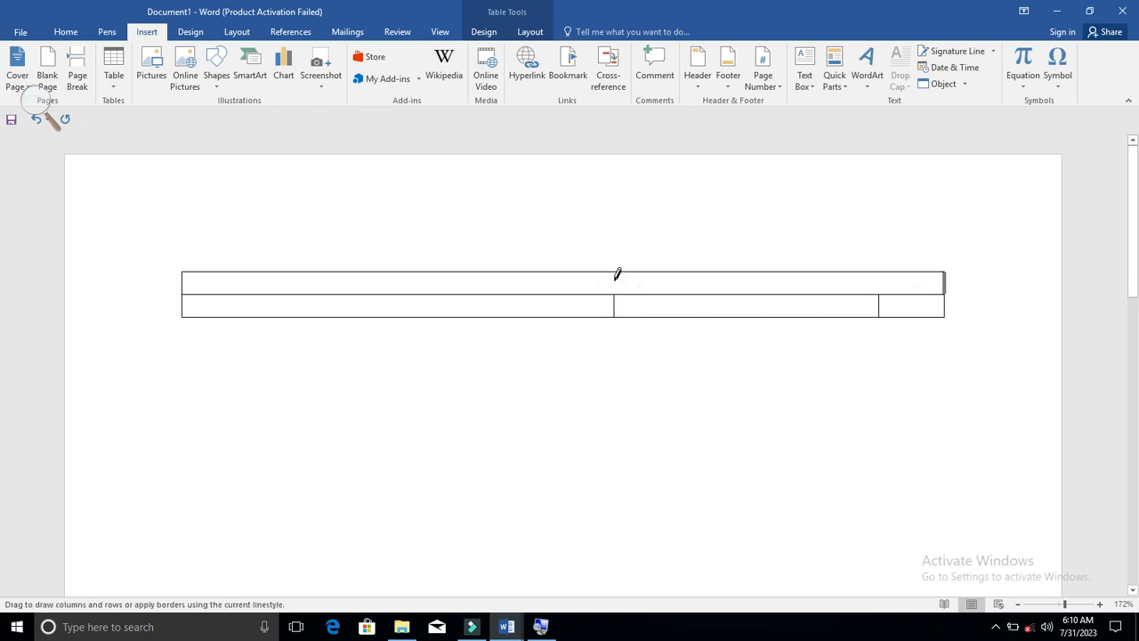
{"action": "mouse_move", "coordinate": [614, 268]}
{"action": "left_mouse_down"}
{"action": "mouse_move", "coordinate": [615, 293]}
{"action": "mouse_move", "coordinate": [616, 283]}
{"action": "left_mouse_up"}
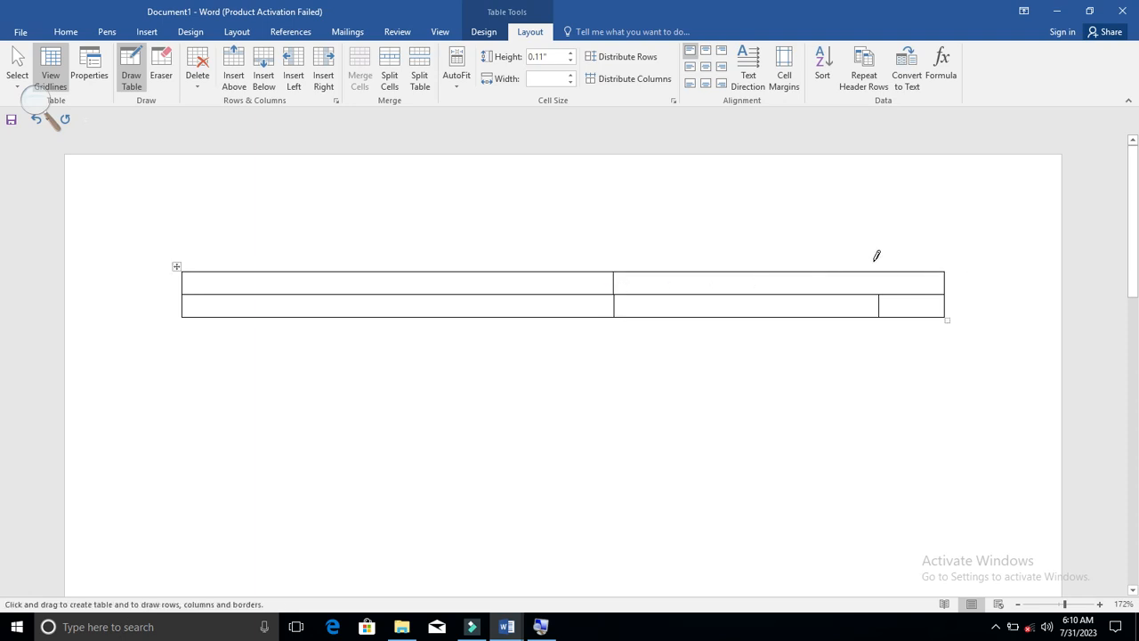
{"action": "left_click_drag", "start_coordinate": [884, 267], "coordinate": [884, 295]}
{"action": "left_click", "coordinate": [644, 433]}
{"action": "left_click", "coordinate": [131, 80]}
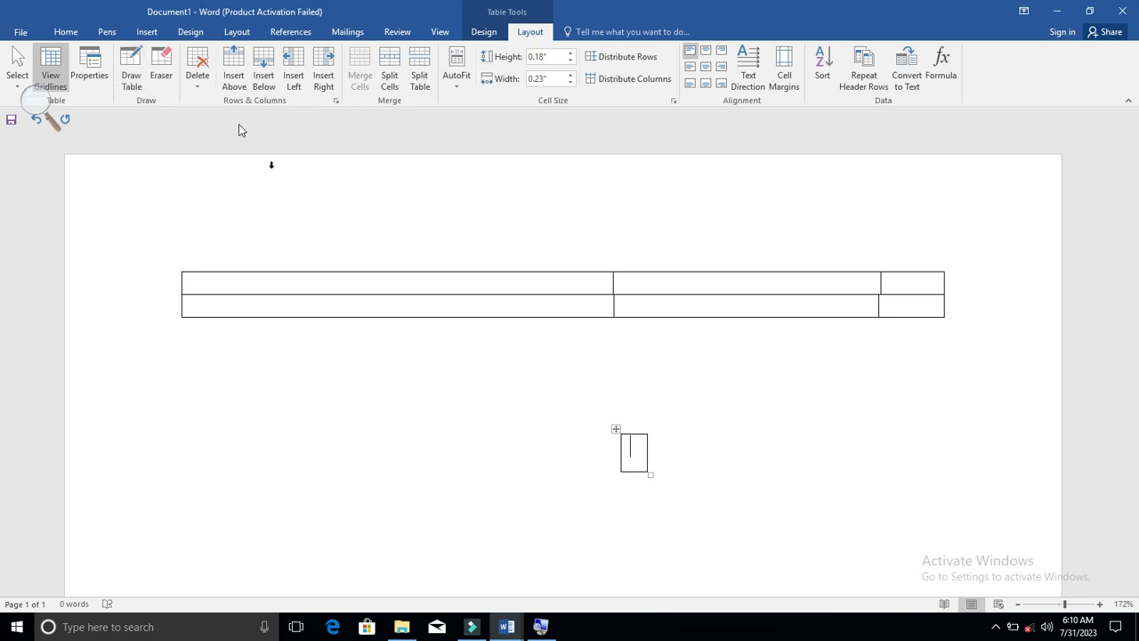
Step: Insert a new column before the table's first column and another after its last column
{"action": "left_click", "coordinate": [249, 281]}
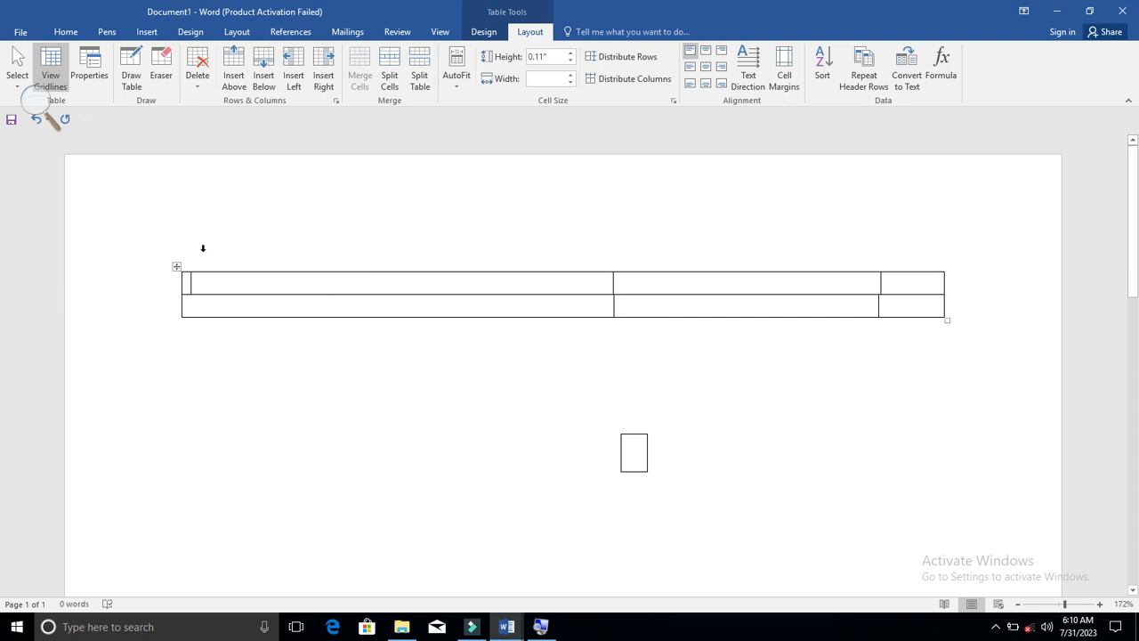
{"action": "left_click", "coordinate": [297, 73]}
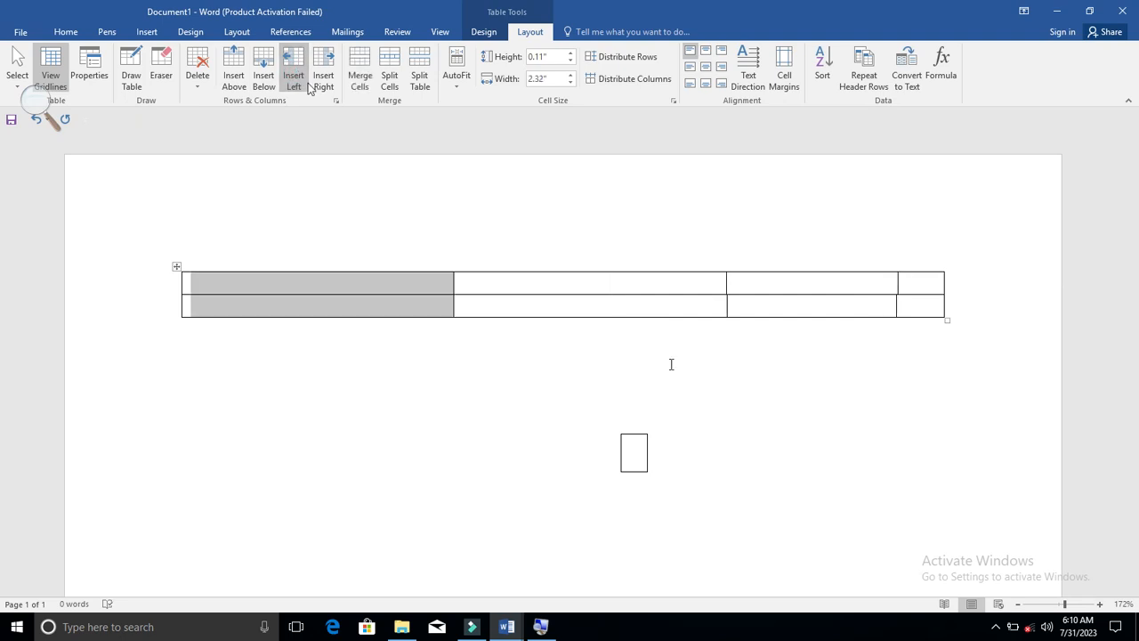
{"action": "left_click", "coordinate": [917, 284]}
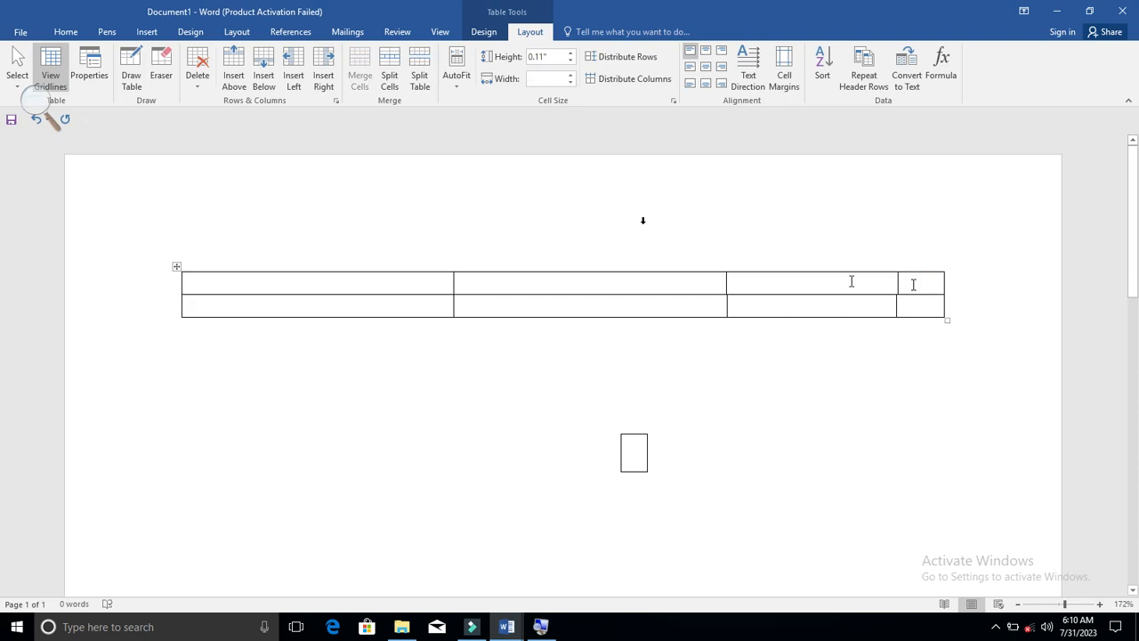
{"action": "left_click", "coordinate": [324, 80]}
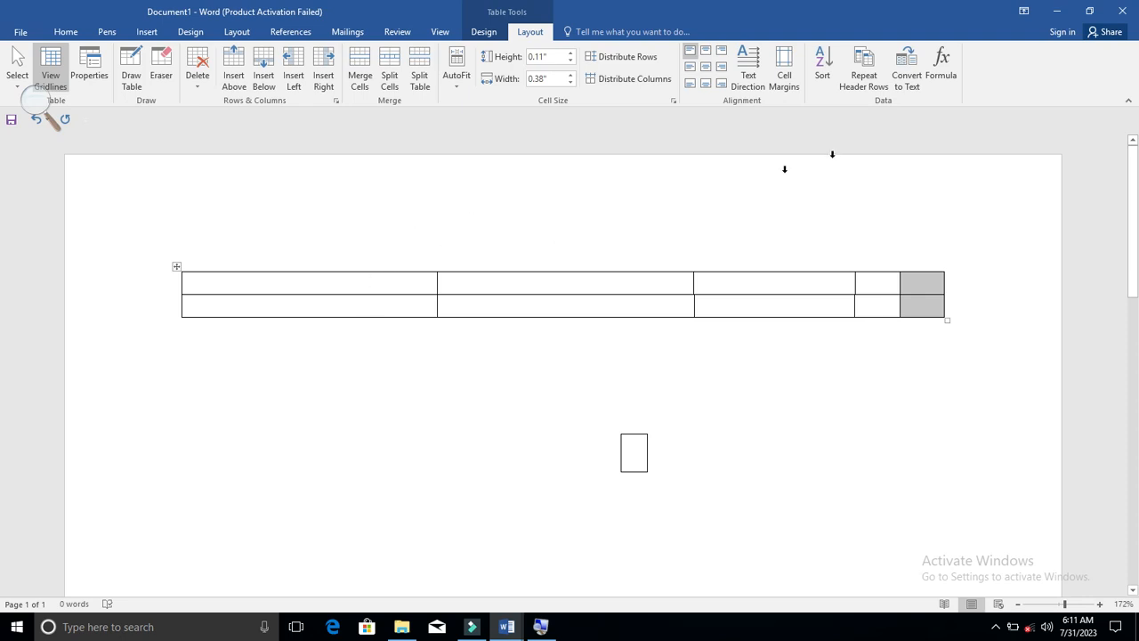
Step: Enter "school" in the second cell of both rows, and increase the bottom row's height to about 0.92 inch
{"action": "left_click", "coordinate": [539, 280]}
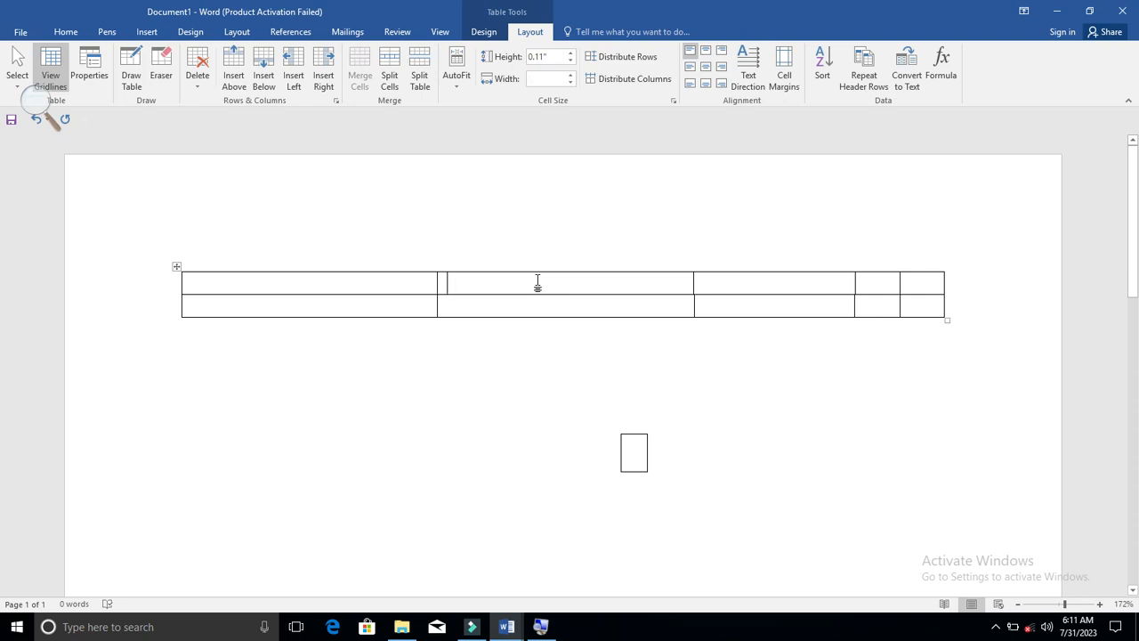
{"action": "type", "text": "school"}
{"action": "left_click_drag", "start_coordinate": [668, 316], "coordinate": [664, 407]}
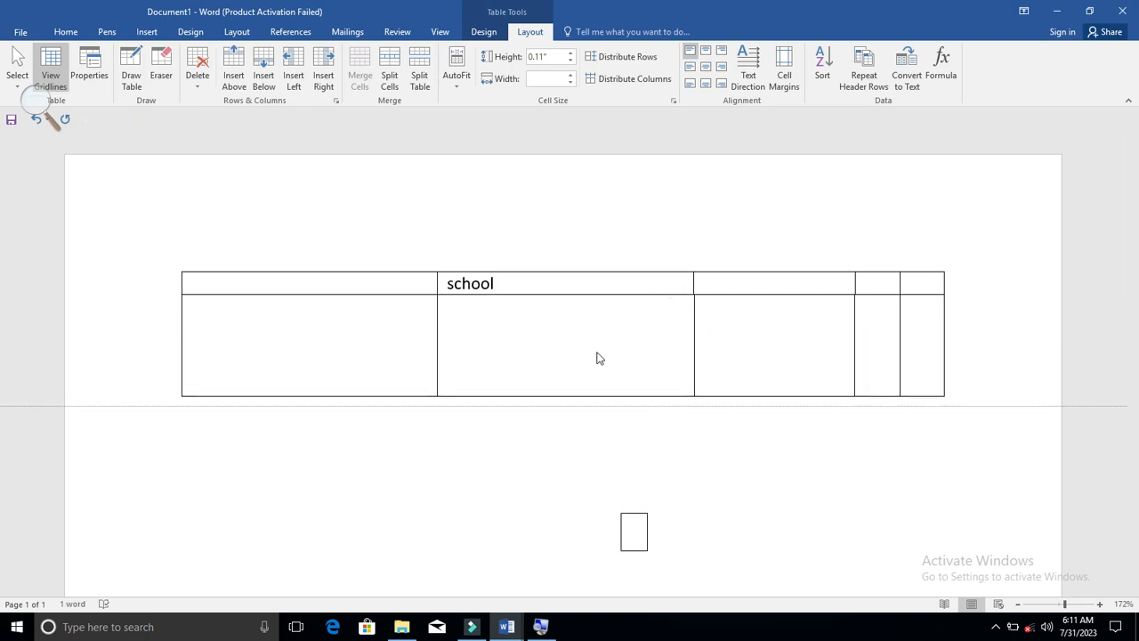
{"action": "left_click", "coordinate": [498, 340]}
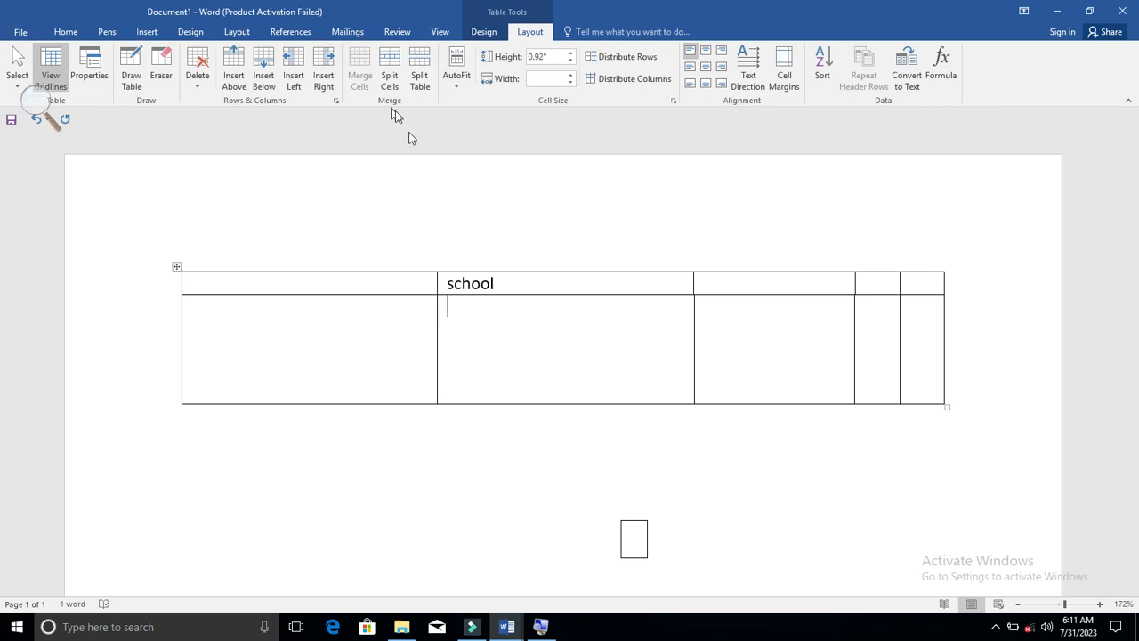
{"action": "type", "text": "school"}
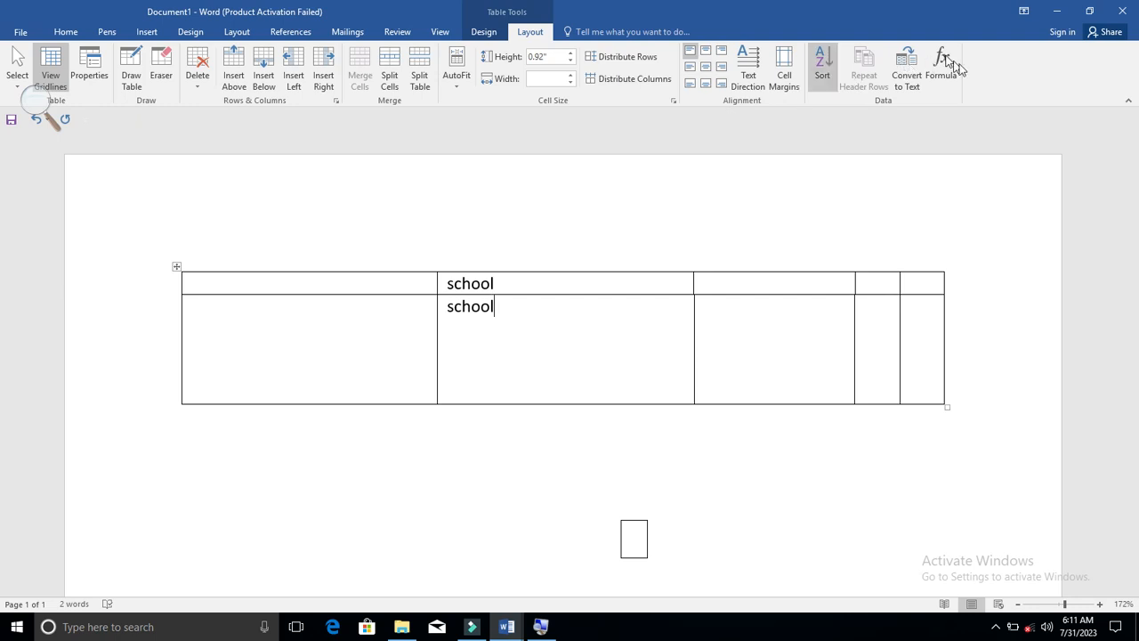
Step: Delete the large two-row table containing "school" and the small one-cell table beneath it
{"action": "left_click", "coordinate": [484, 33]}
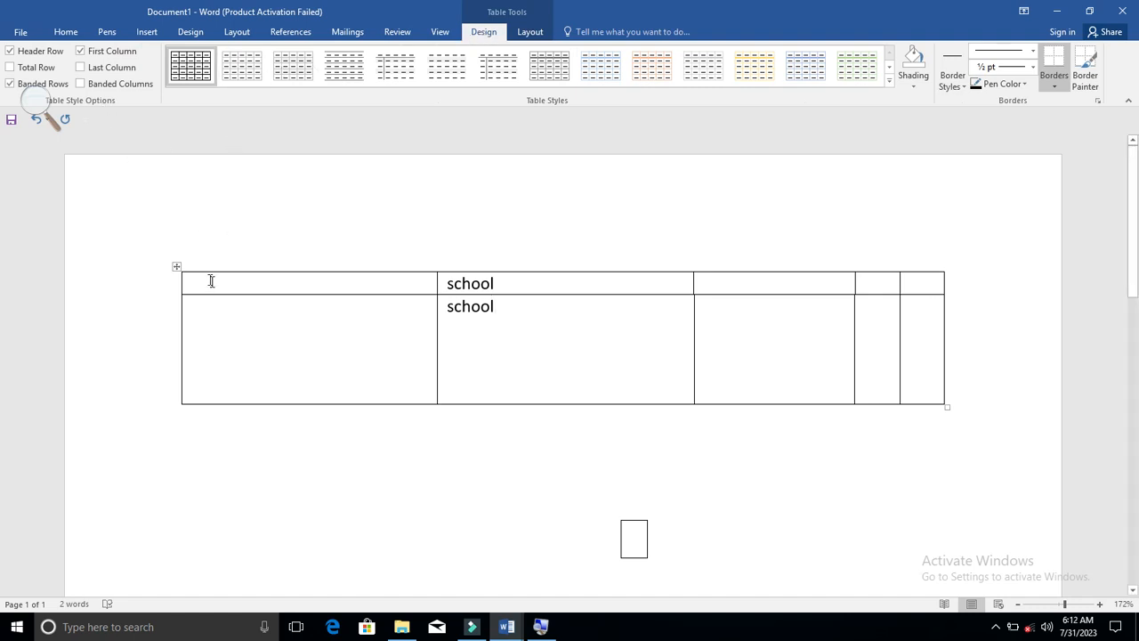
{"action": "left_click", "coordinate": [173, 263]}
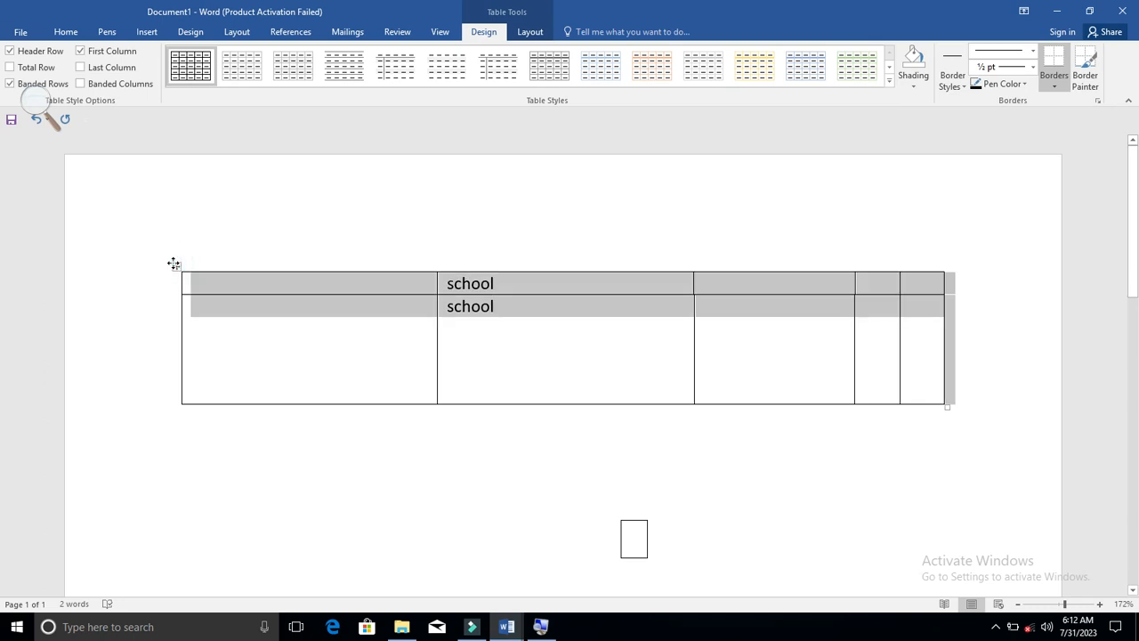
{"action": "right_click", "coordinate": [174, 264]}
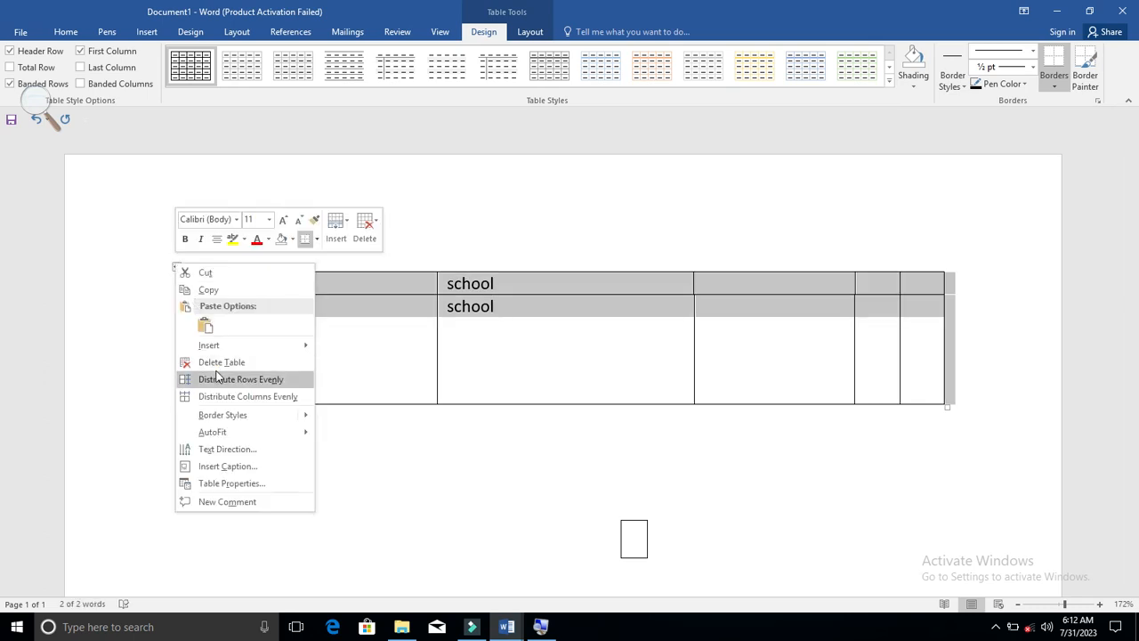
{"action": "left_click", "coordinate": [220, 363]}
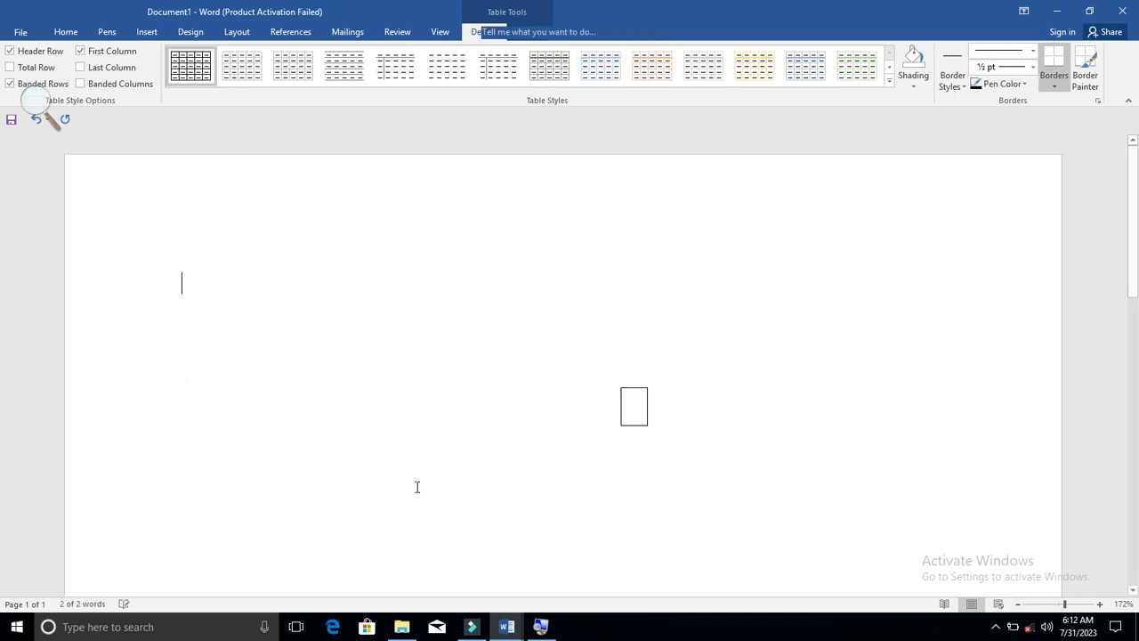
{"action": "mouse_move", "coordinate": [606, 406]}
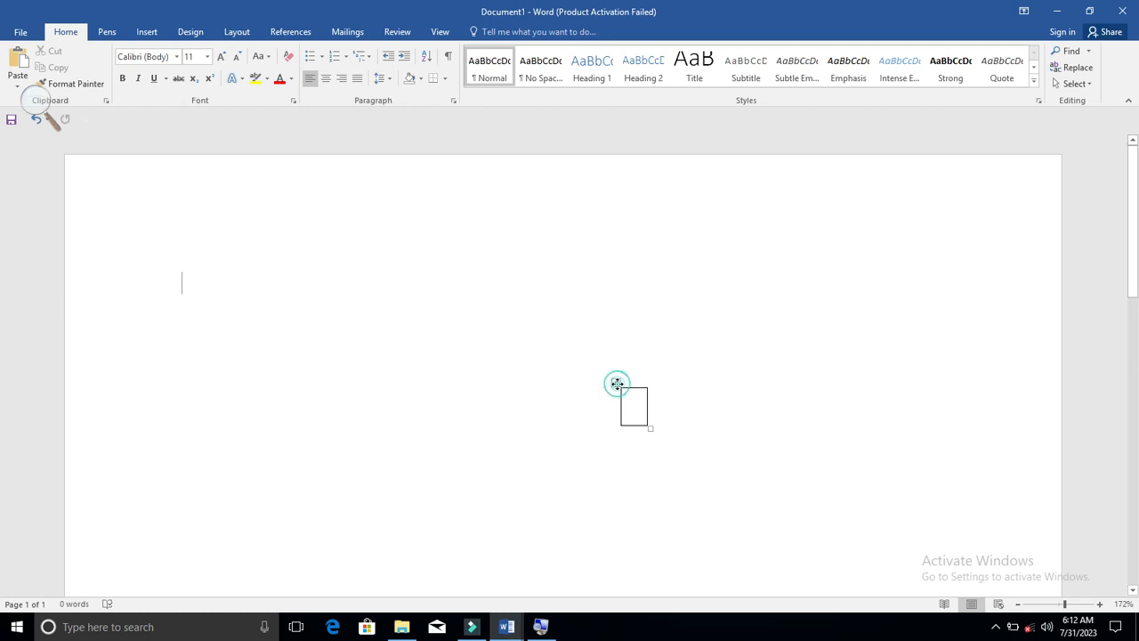
{"action": "left_click", "coordinate": [616, 384]}
{"action": "left_click", "coordinate": [616, 384]}
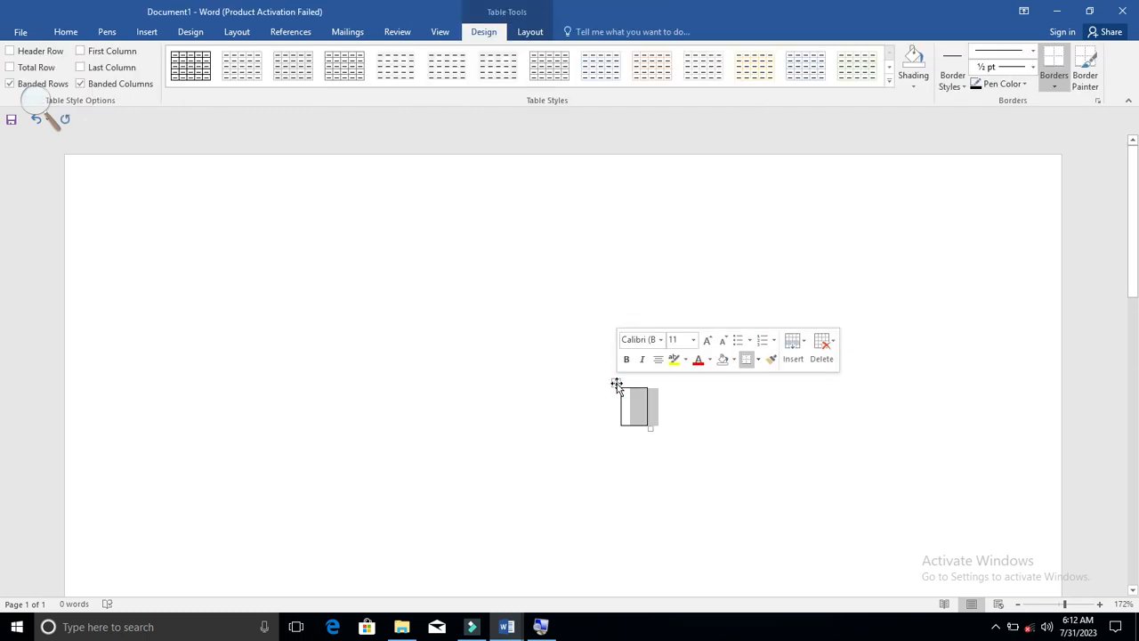
{"action": "right_click", "coordinate": [616, 383]}
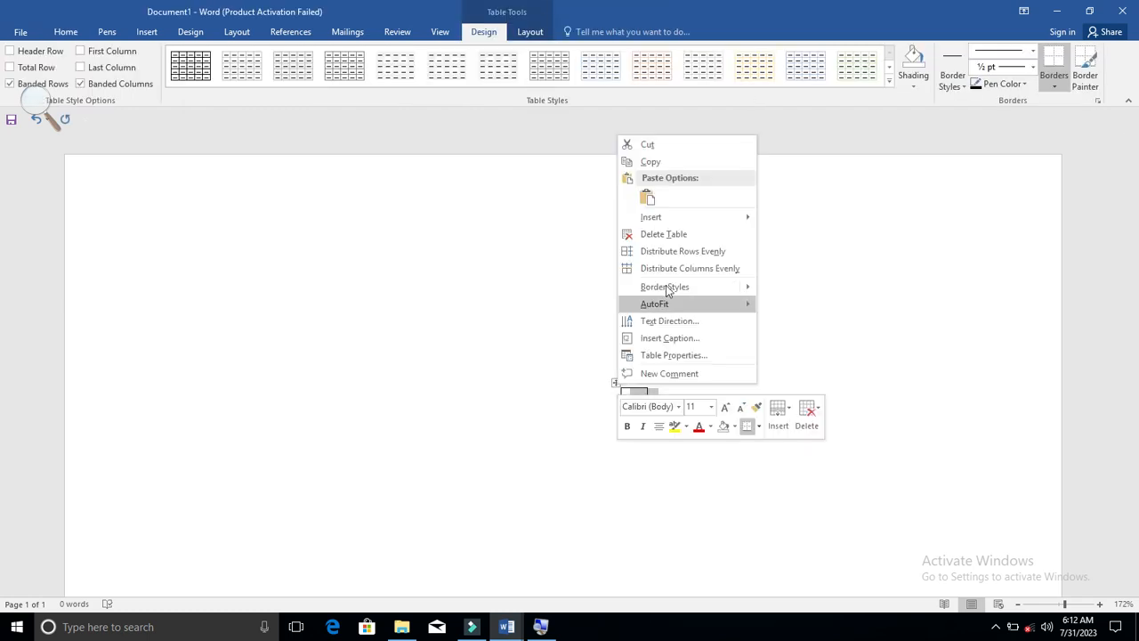
{"action": "left_click", "coordinate": [664, 234]}
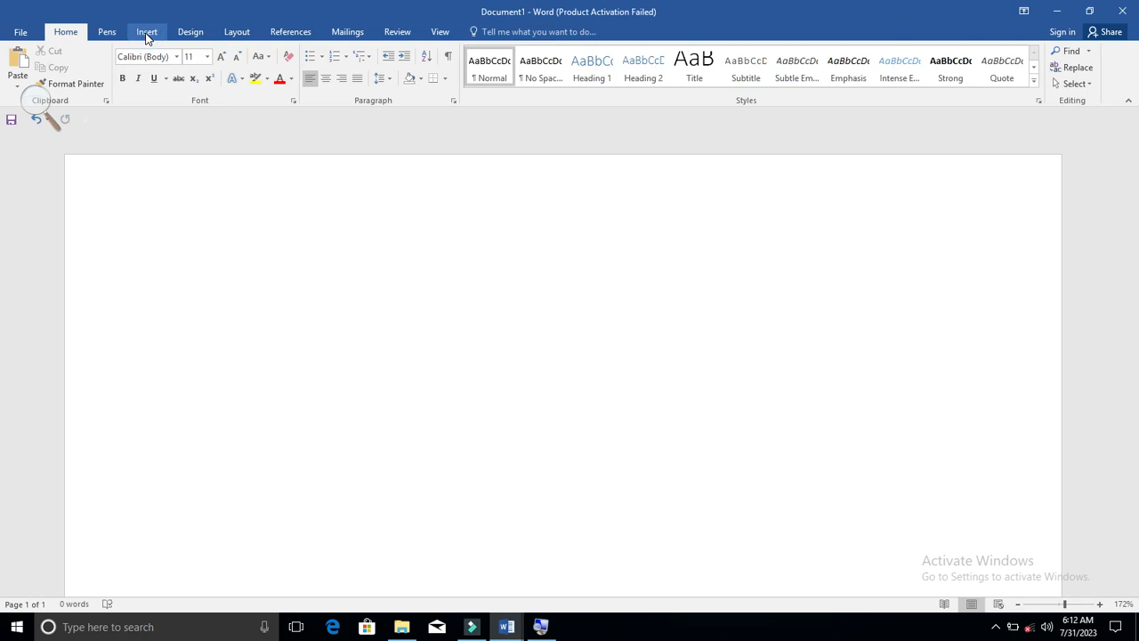
Step: Insert a new table with three columns and two rows
{"action": "left_click", "coordinate": [146, 33]}
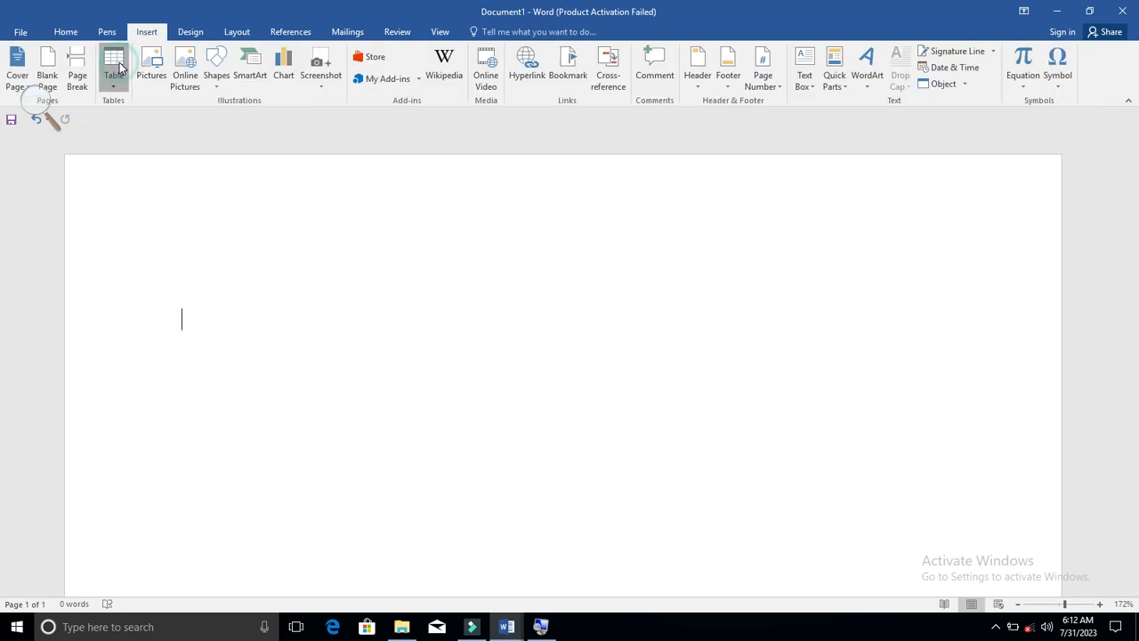
{"action": "left_click", "coordinate": [120, 67]}
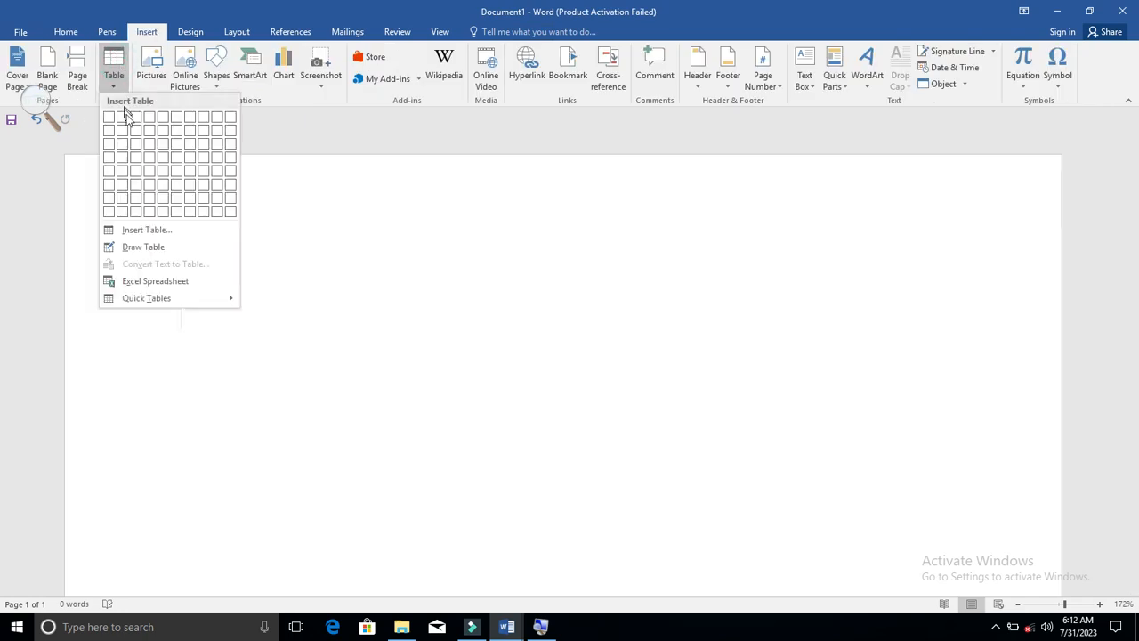
{"action": "left_click", "coordinate": [136, 135]}
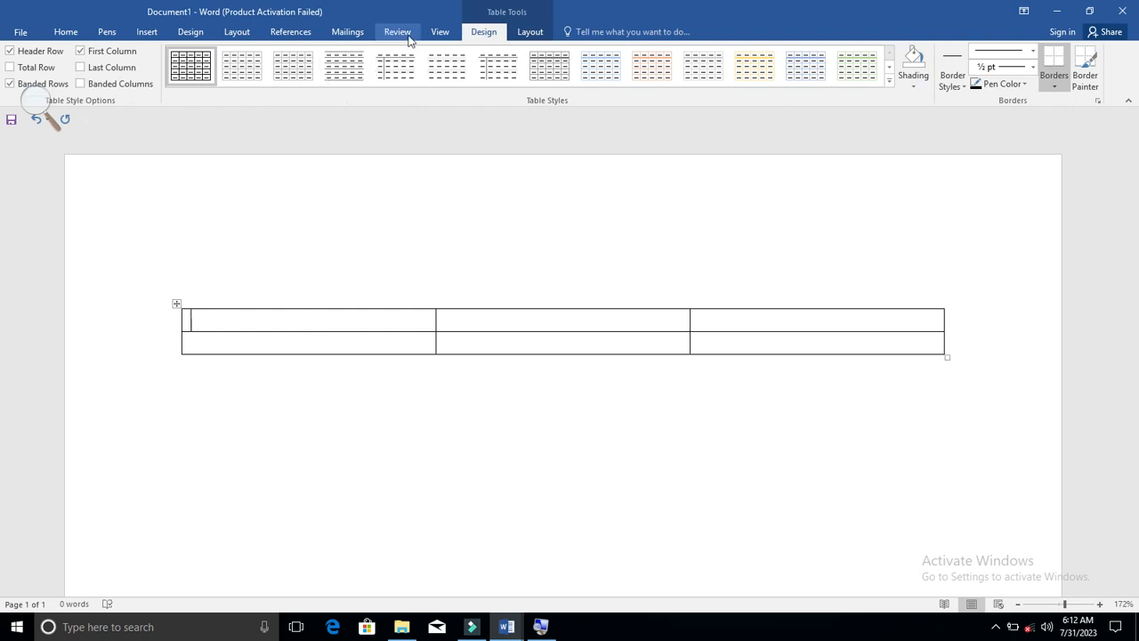
Step: Rotate the text direction of the table's first cell so it reads downwards, and enter "school" in it
{"action": "left_click", "coordinate": [530, 32]}
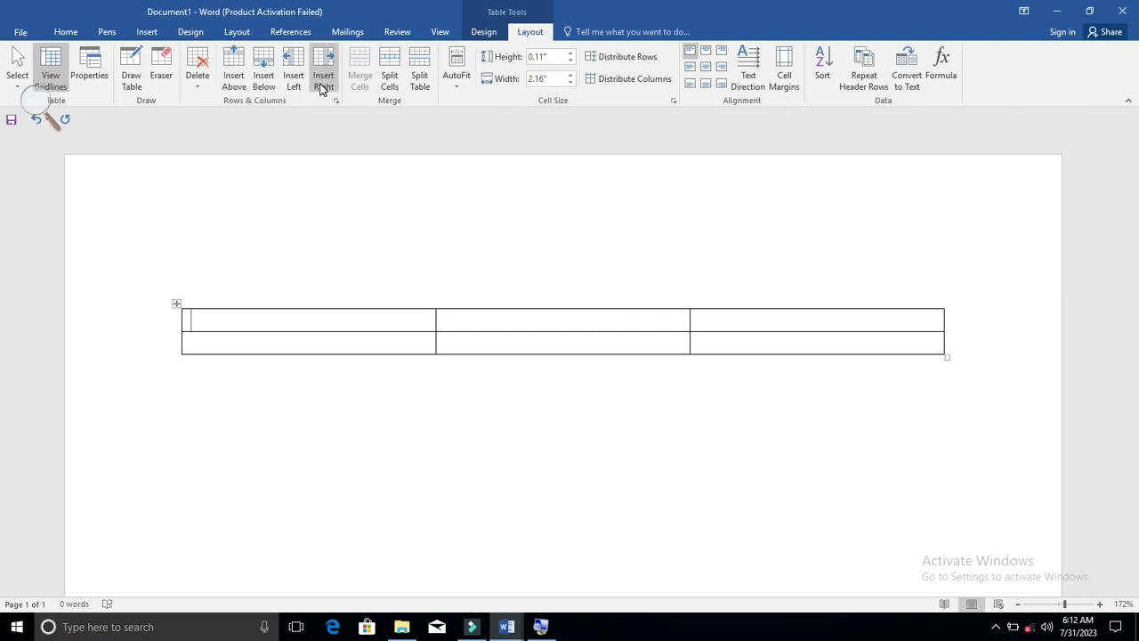
{"action": "left_click", "coordinate": [749, 74]}
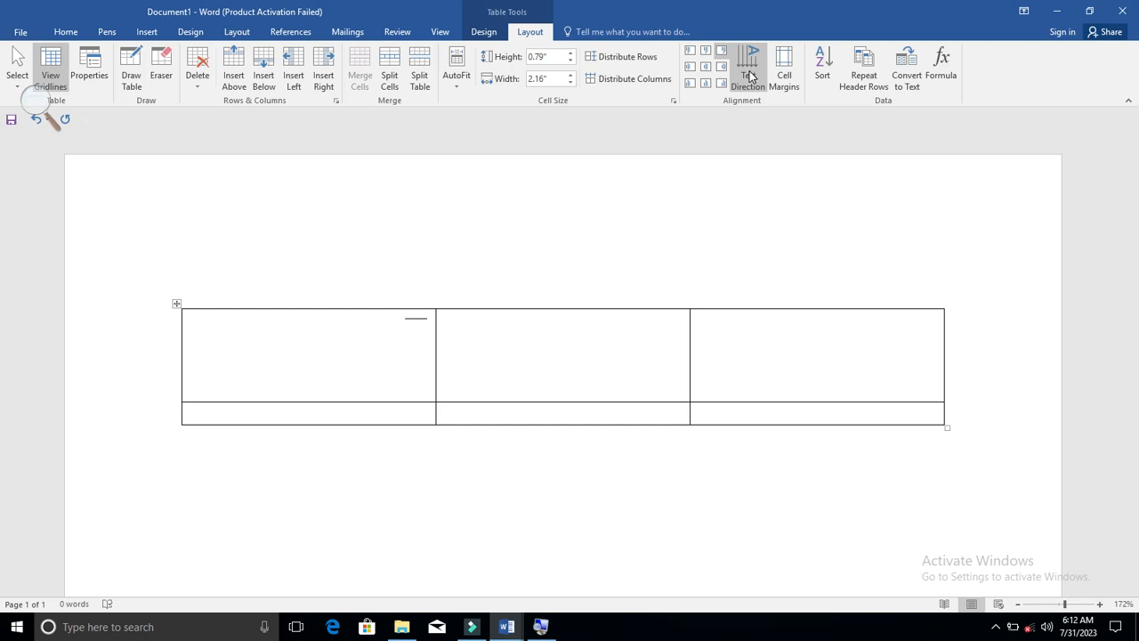
{"action": "type", "text": "school"}
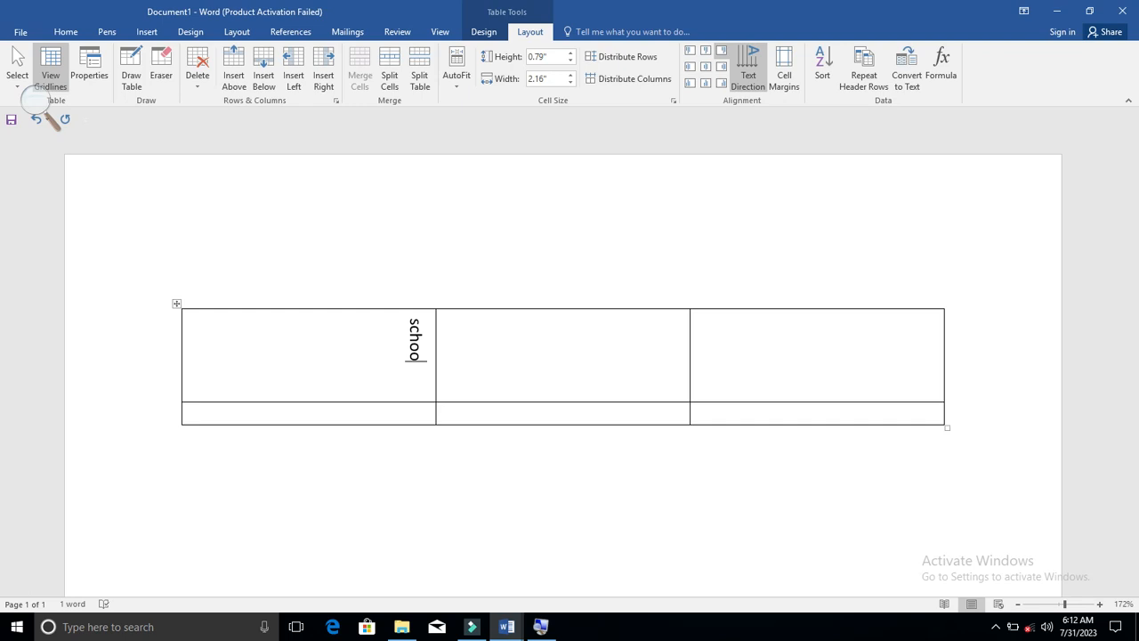
Step: Cycle the text direction of "school" through the vertical orientations back to horizontal, and centre it horizontally and vertically in its cell
{"action": "left_click", "coordinate": [750, 77]}
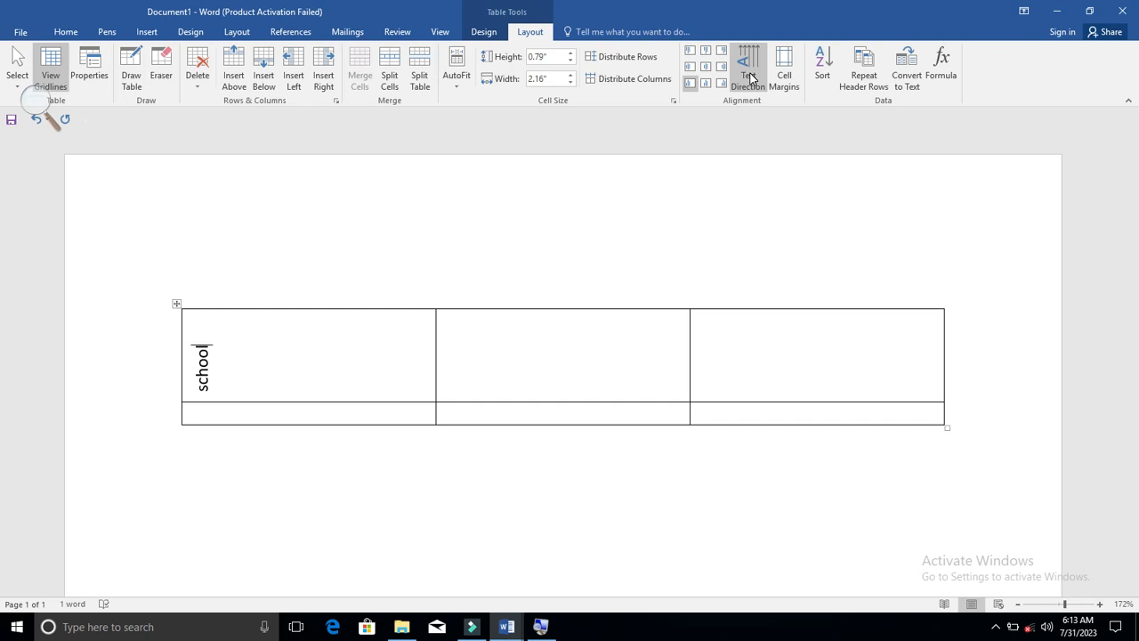
{"action": "left_click", "coordinate": [750, 77]}
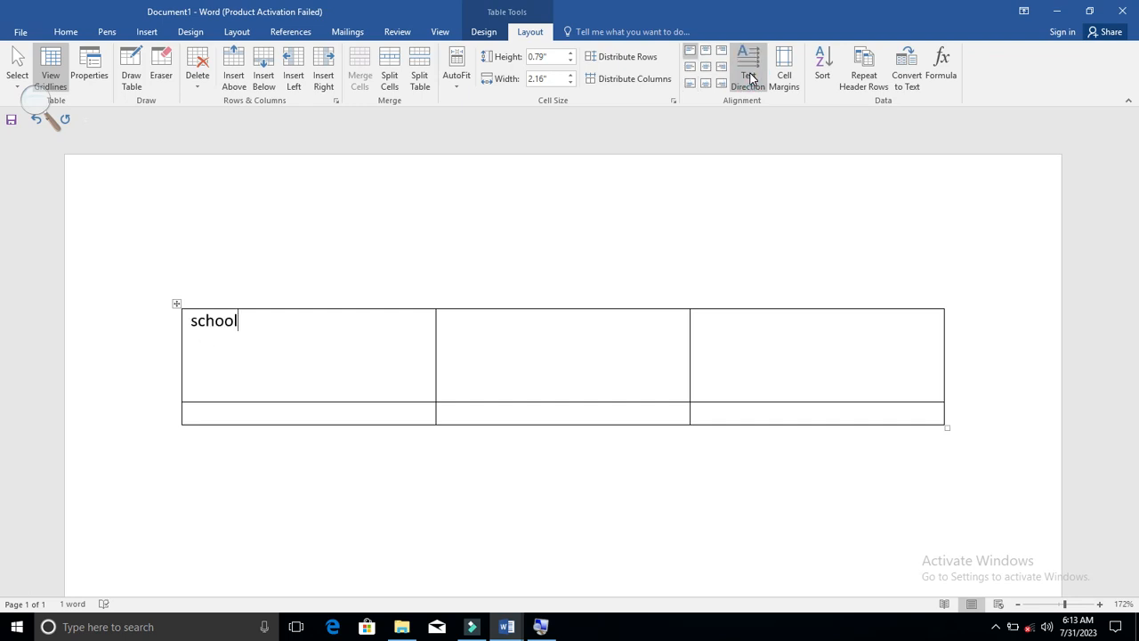
{"action": "left_click", "coordinate": [750, 78]}
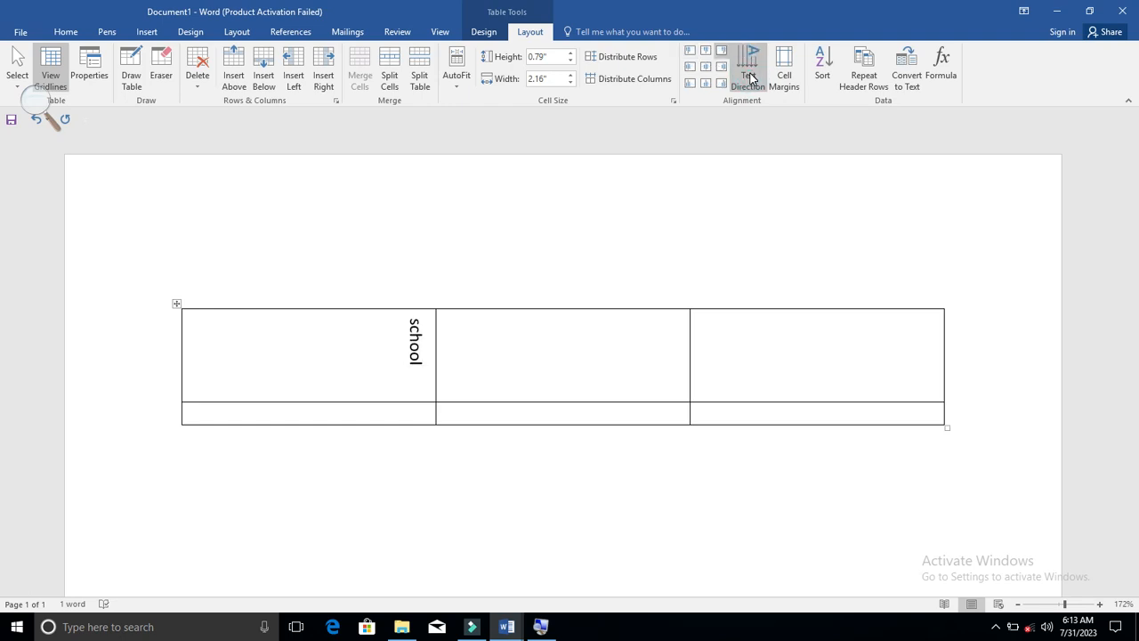
{"action": "left_click", "coordinate": [749, 78]}
{"action": "left_click", "coordinate": [749, 78]}
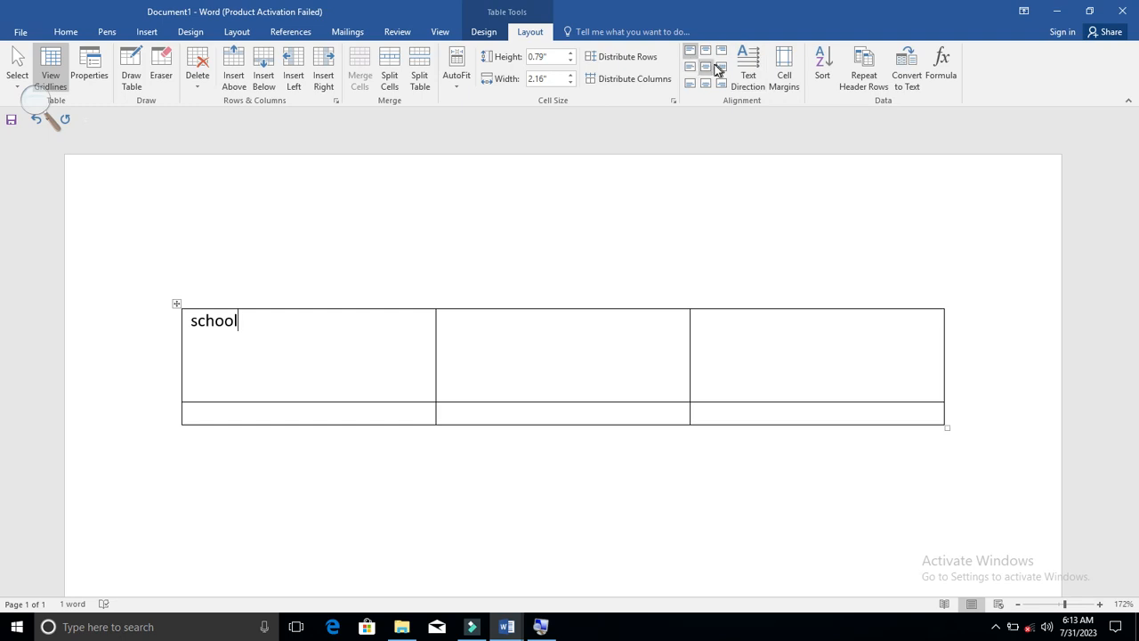
{"action": "left_click", "coordinate": [708, 69]}
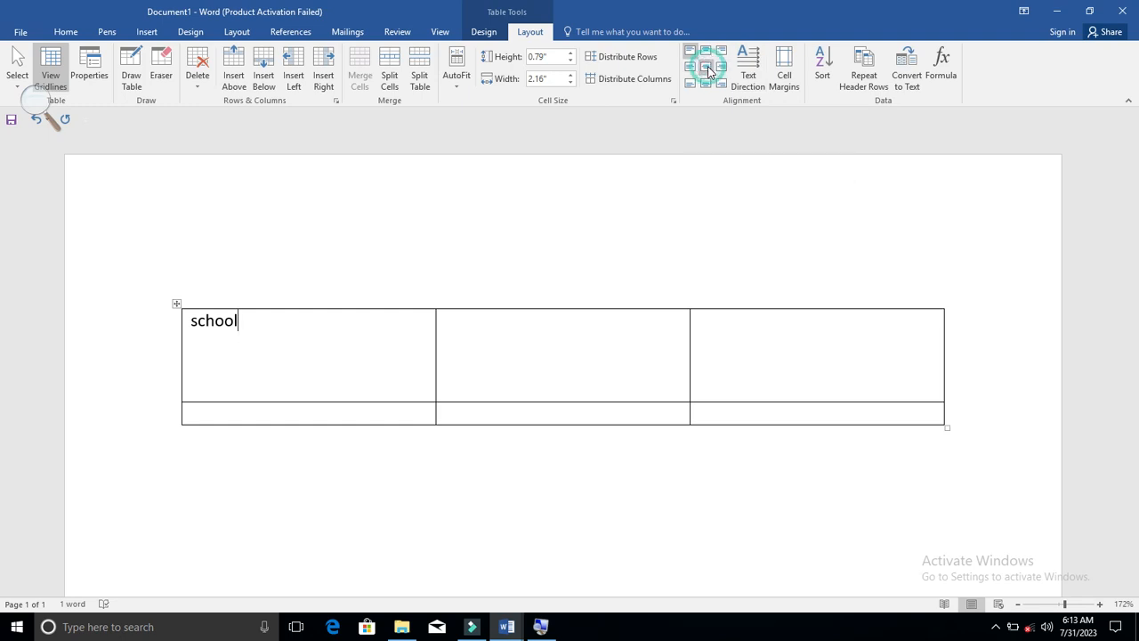